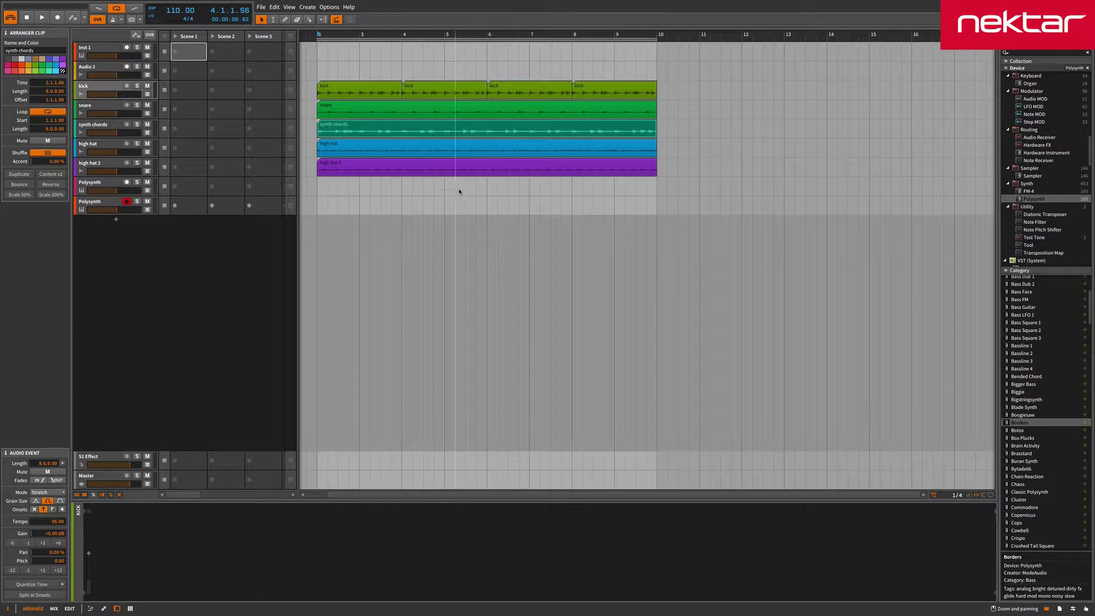
- Open the first kick clip in the detail editor, view its gain expression, and return to its pitch expression
{"action": "double_click", "coordinate": [340, 94]}
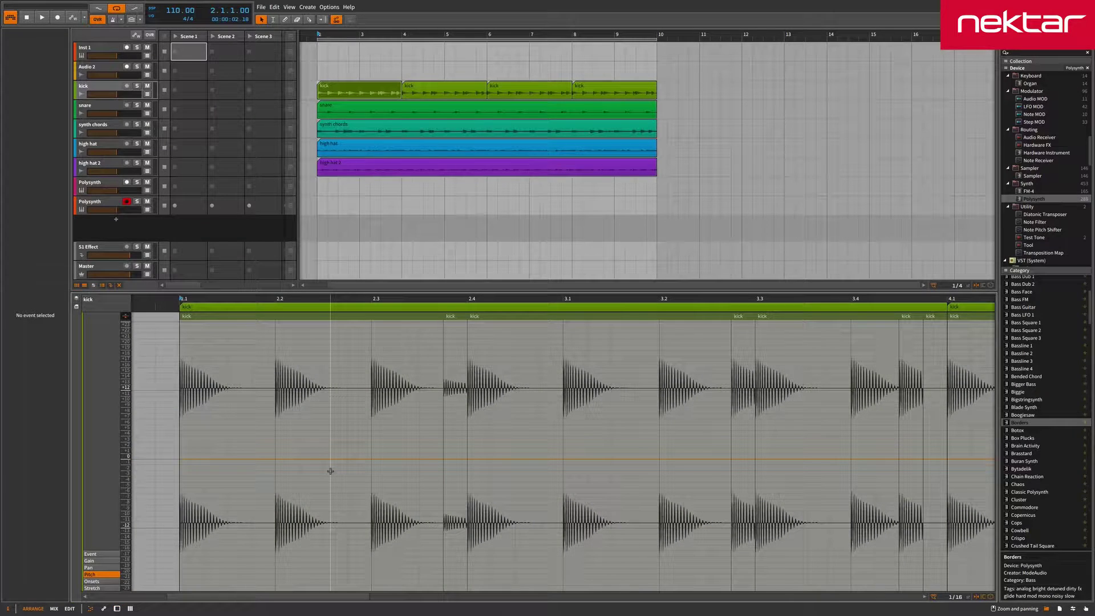
{"action": "left_click", "coordinate": [100, 562]}
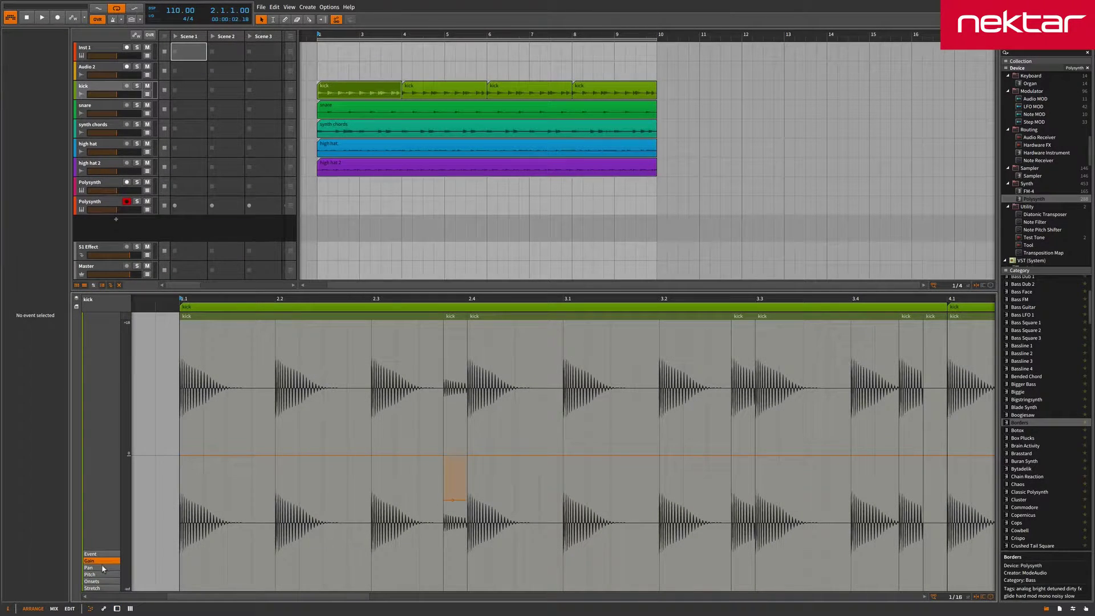
{"action": "left_click", "coordinate": [101, 574]}
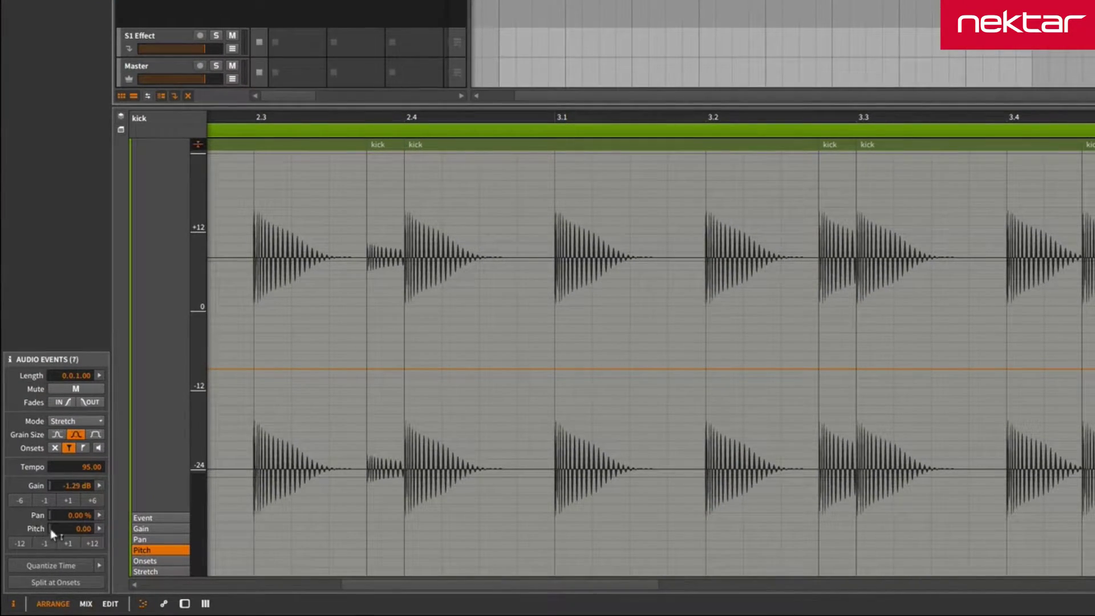
- Set the mean pitch of the first kick clip's events to 2.10 in the pitch histogram, keeping spread at 100%, and audition it
{"action": "left_click", "coordinate": [98, 528]}
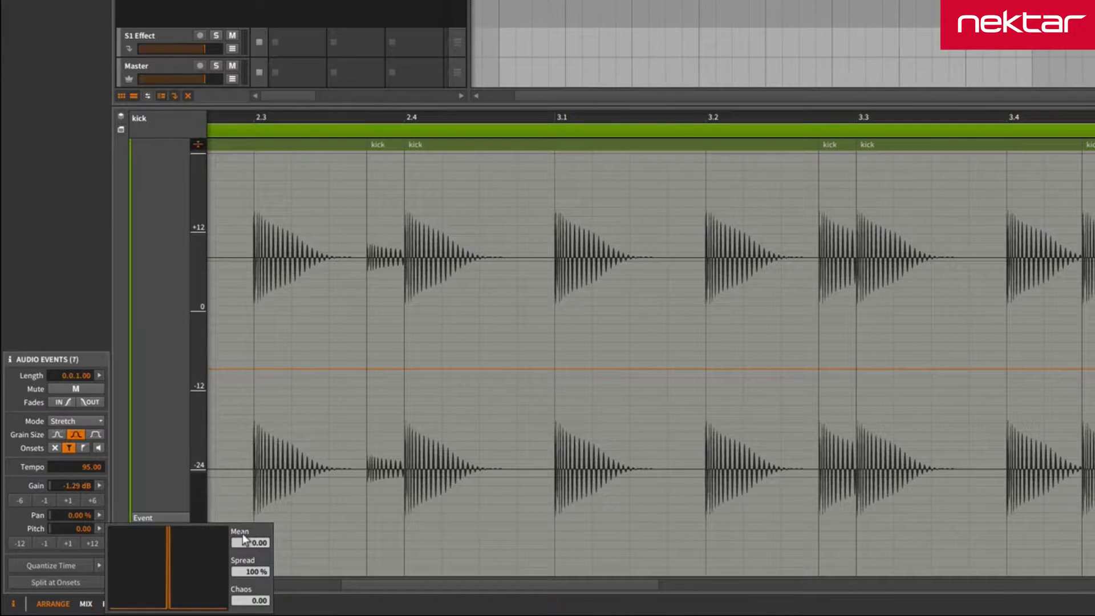
{"action": "left_click_drag", "start_coordinate": [252, 542], "coordinate": [252, 521]}
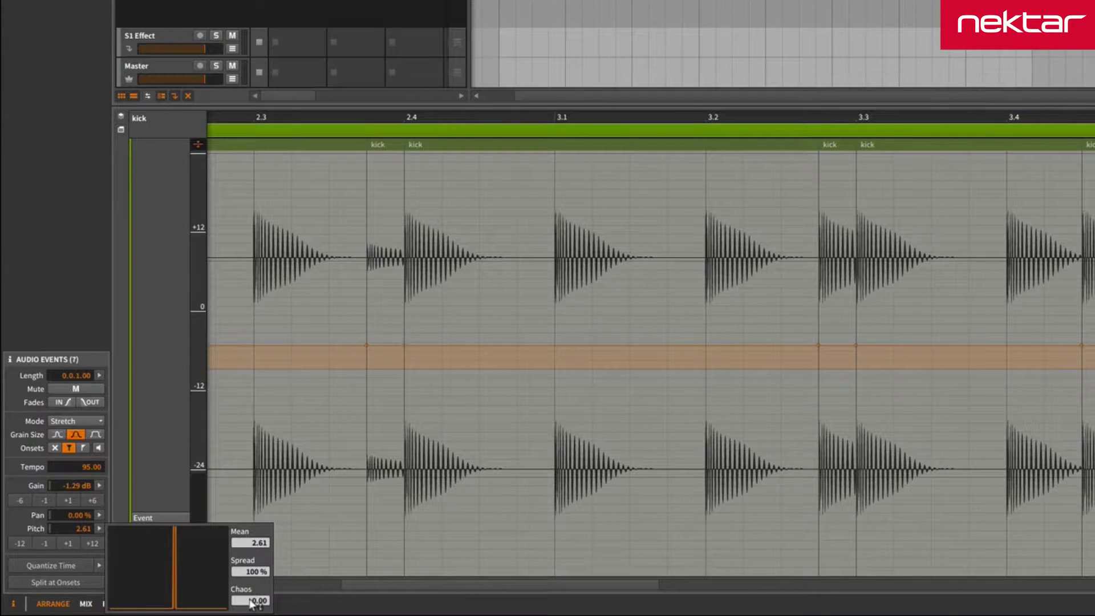
{"action": "mouse_move", "coordinate": [242, 593]}
{"action": "left_mouse_down"}
{"action": "mouse_move", "coordinate": [242, 557]}
{"action": "mouse_move", "coordinate": [258, 565]}
{"action": "mouse_move", "coordinate": [259, 551]}
{"action": "mouse_move", "coordinate": [258, 593]}
{"action": "mouse_move", "coordinate": [258, 548]}
{"action": "mouse_move", "coordinate": [258, 593]}
{"action": "left_mouse_up"}
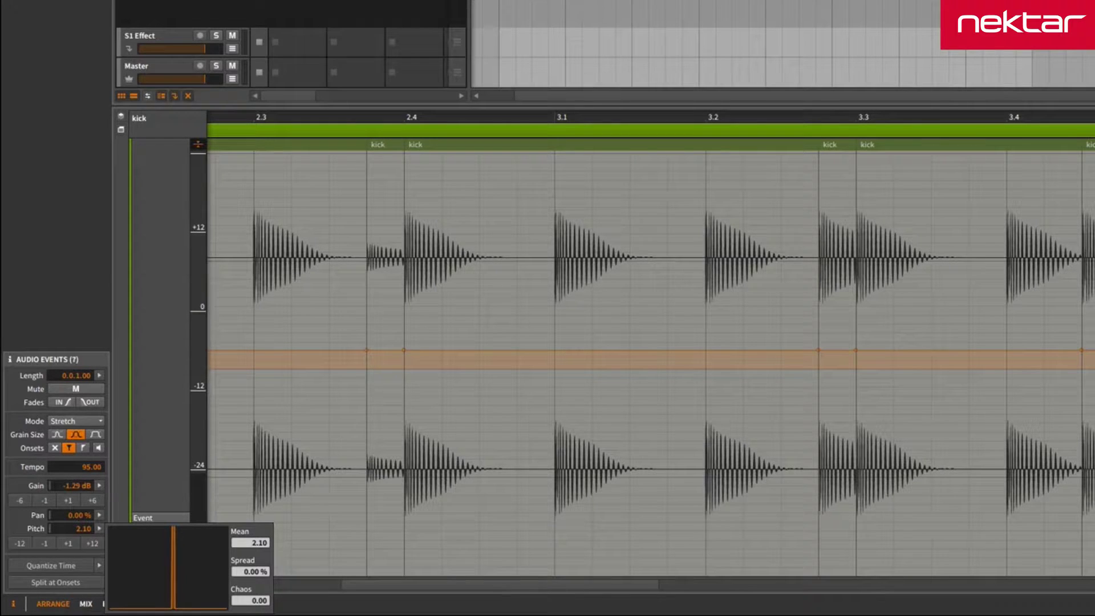
{"action": "mouse_move", "coordinate": [259, 593]}
{"action": "left_mouse_down"}
{"action": "mouse_move", "coordinate": [259, 547]}
{"action": "mouse_move", "coordinate": [258, 594]}
{"action": "left_mouse_up"}
{"action": "key", "text": "space"}
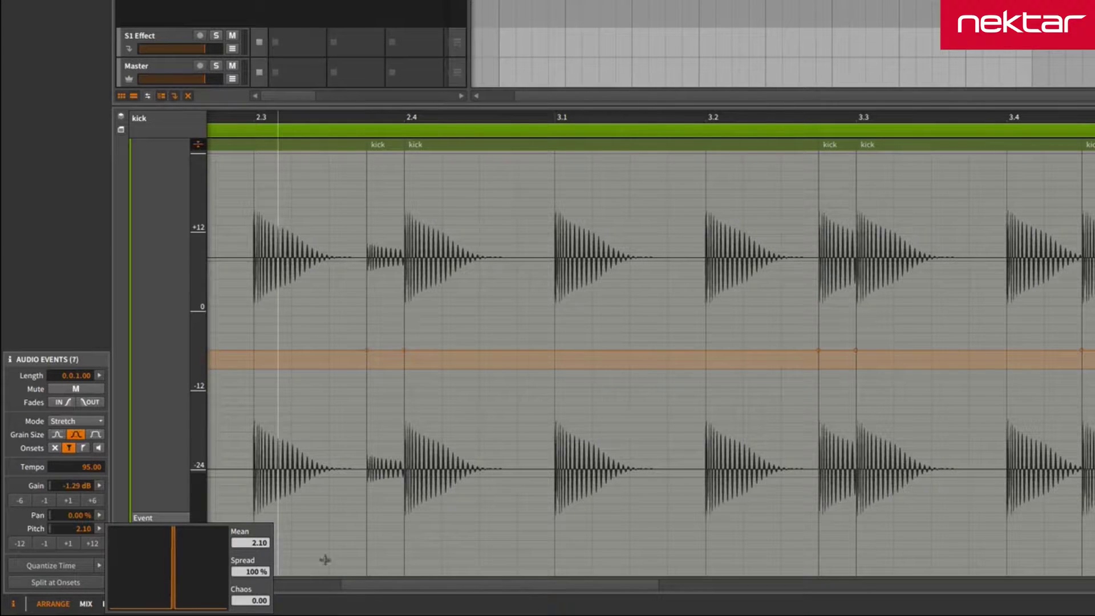
{"action": "left_click", "coordinate": [335, 517]}
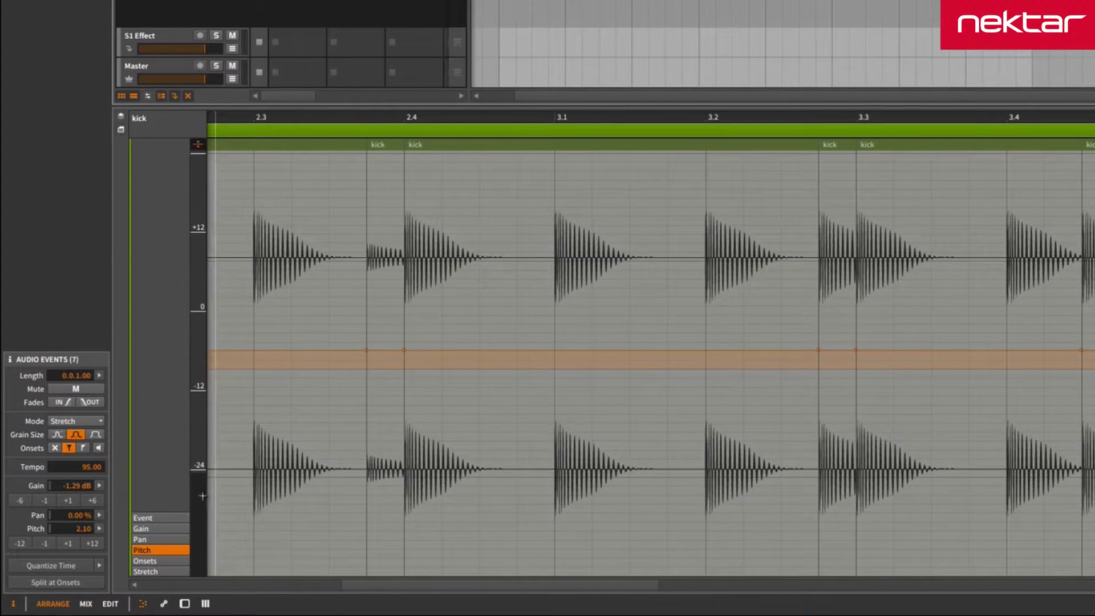
- Split the kick events at their onsets, check the onset markers, and return to the pitch expression
{"action": "left_click", "coordinate": [60, 579]}
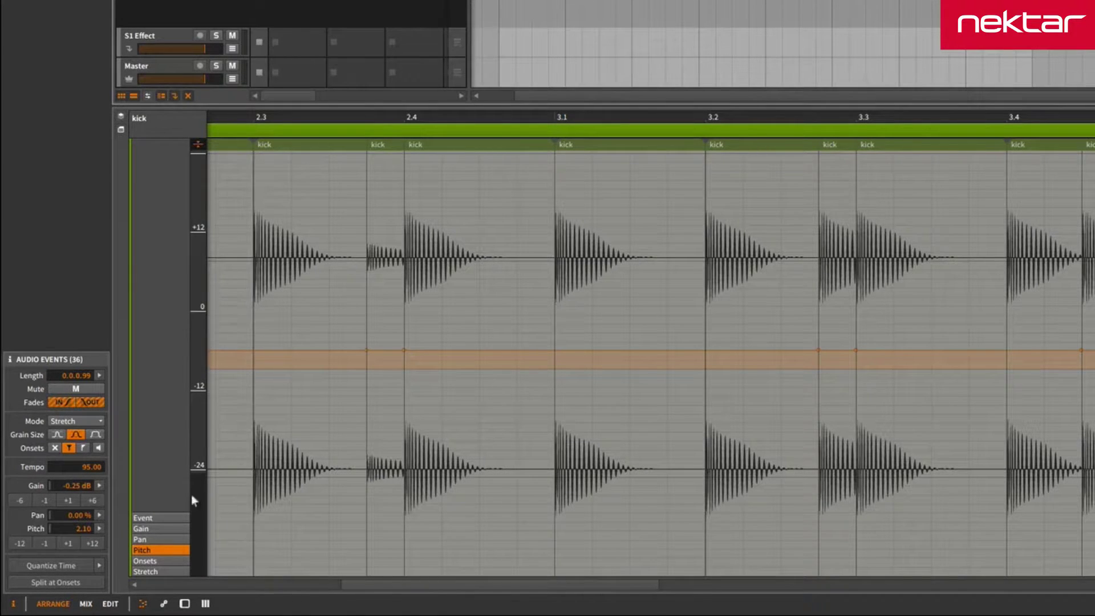
{"action": "left_click", "coordinate": [154, 561]}
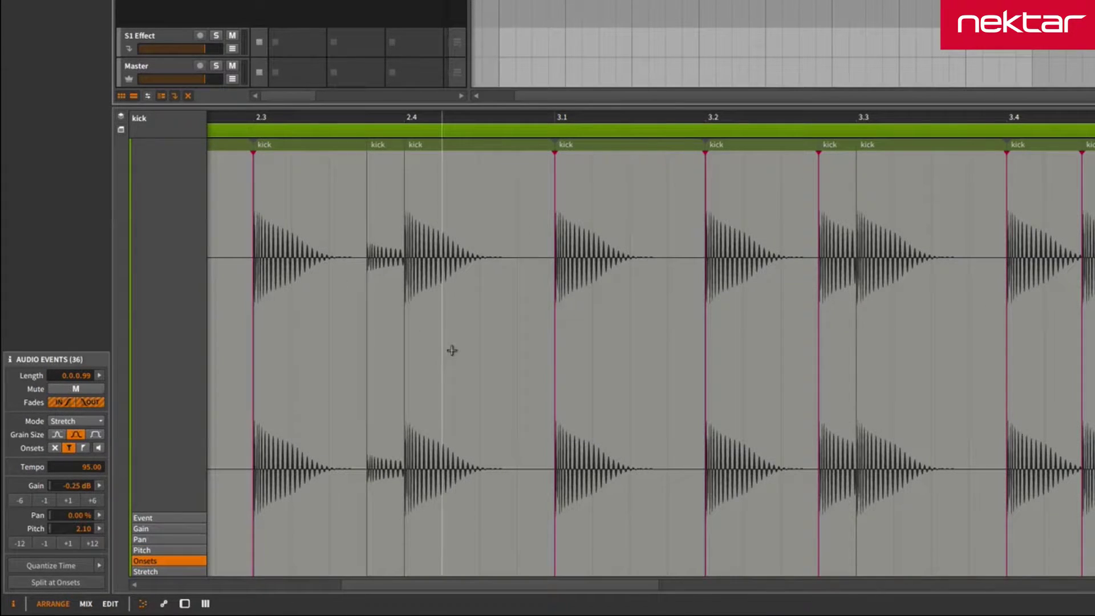
{"action": "left_click", "coordinate": [158, 546]}
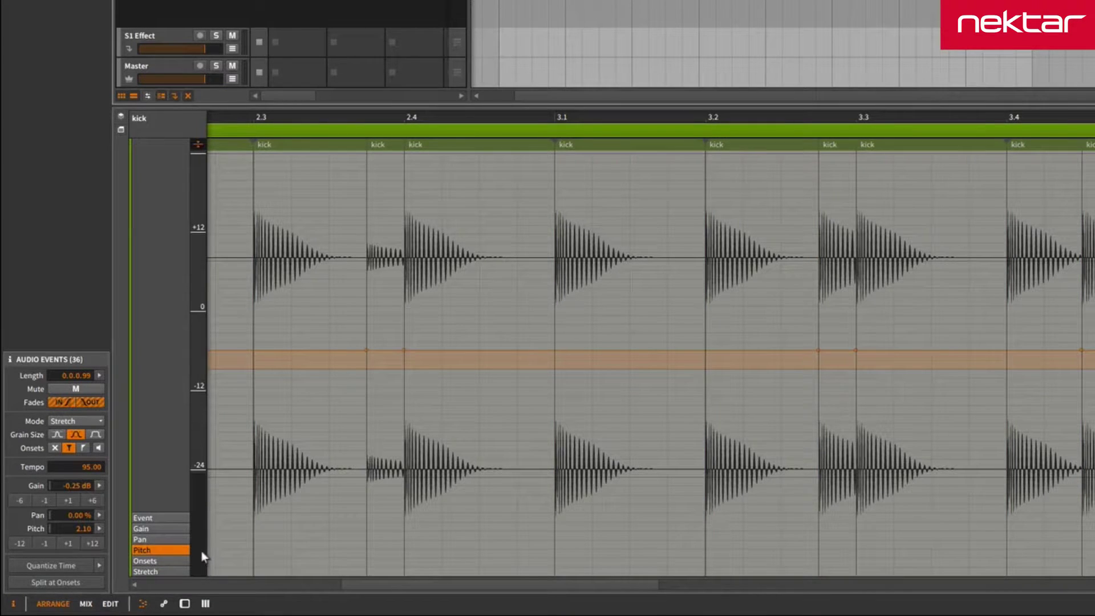
- Randomize the pitch of the split kick events by adding chaos in the pitch histogram, and play back the result
{"action": "left_click", "coordinate": [100, 529]}
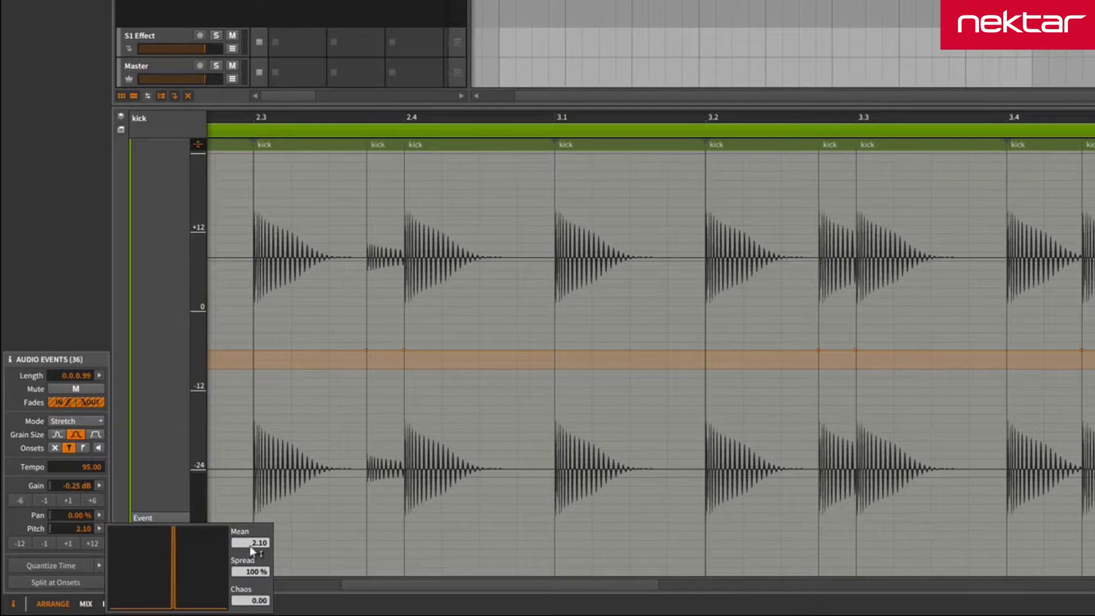
{"action": "left_click_drag", "start_coordinate": [257, 602], "coordinate": [256, 530]}
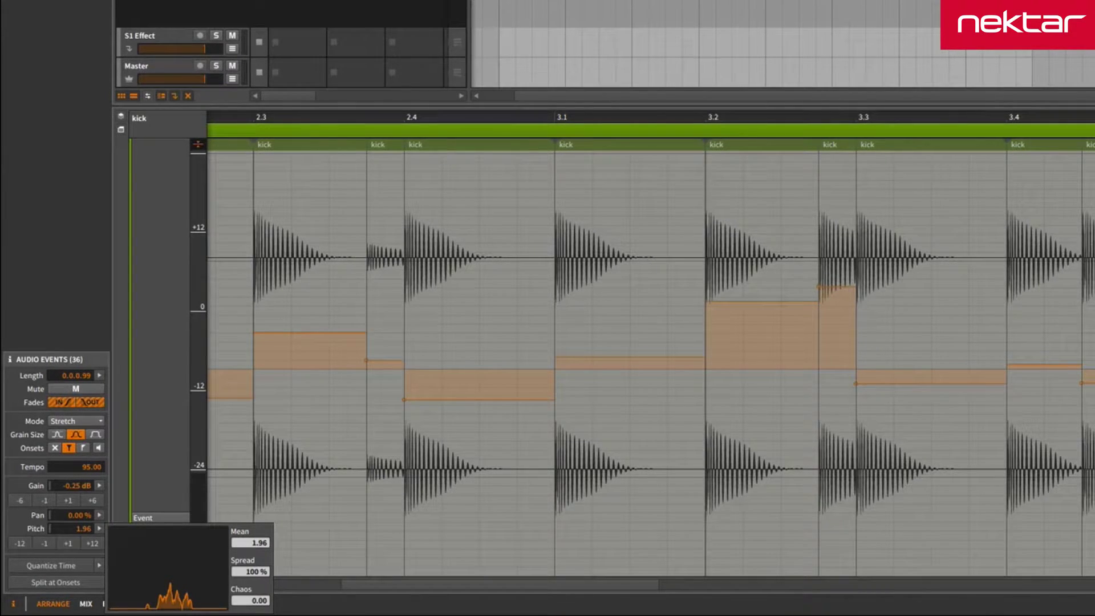
{"action": "key", "text": "Escape"}
{"action": "key", "text": "space"}
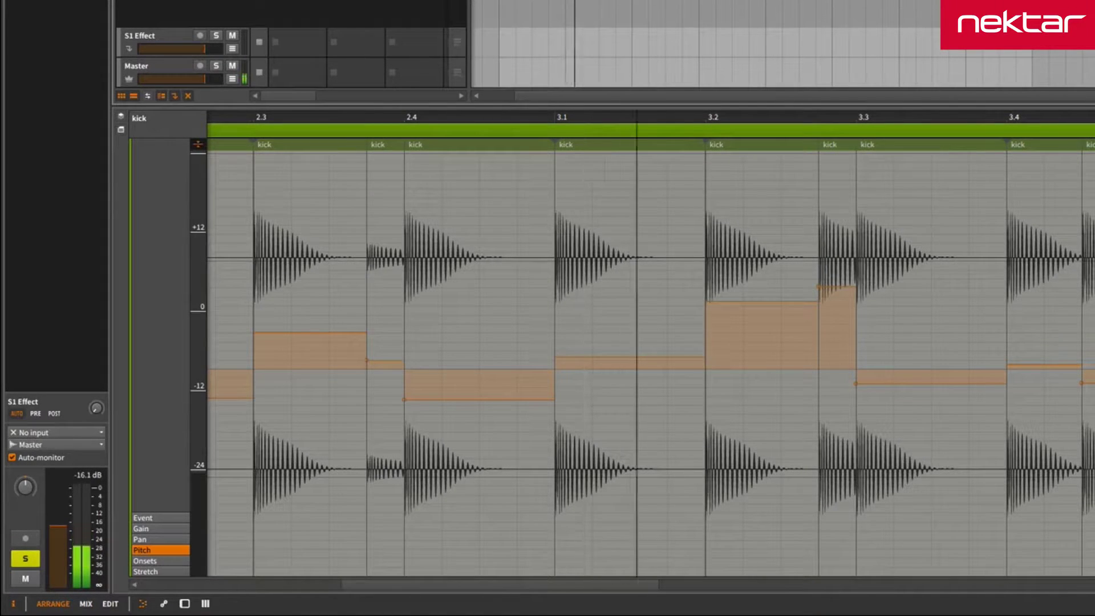
{"action": "key", "text": "space"}
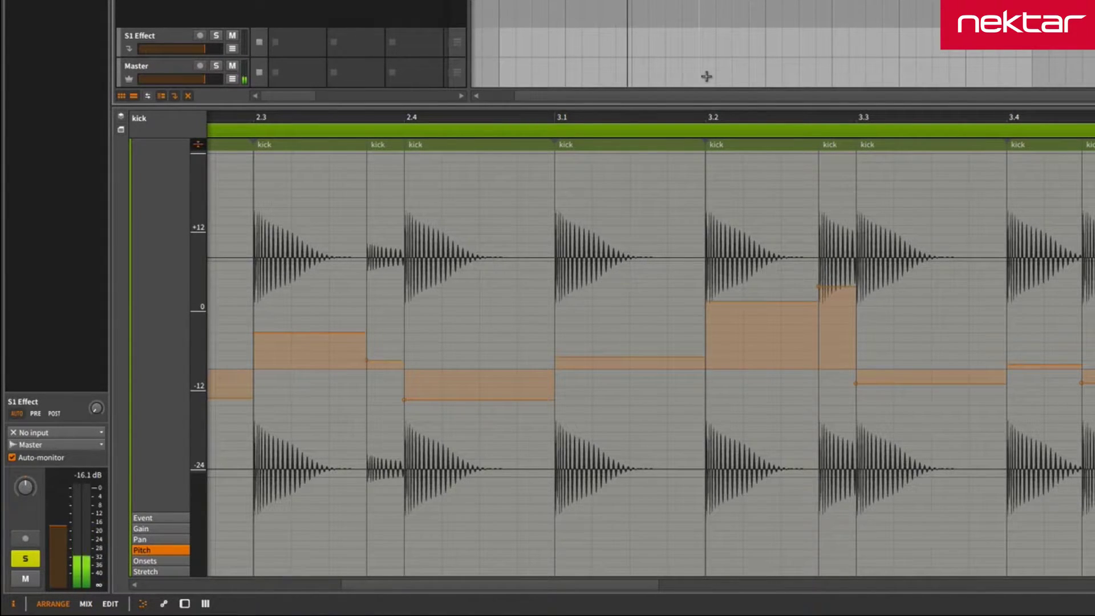
{"action": "key", "text": "space"}
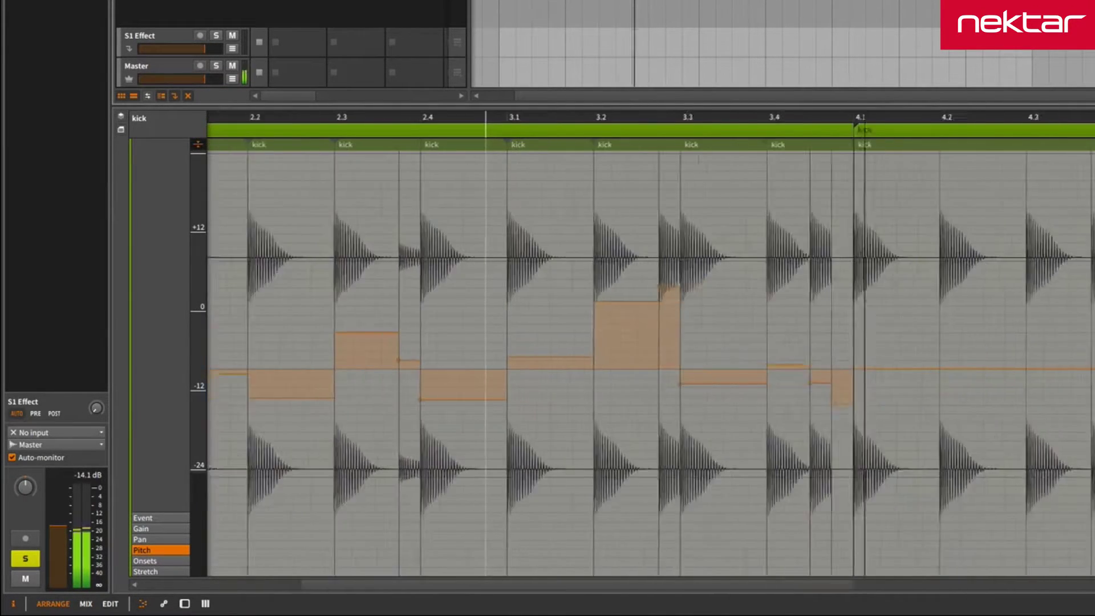
- Adjust the mean pan of the second kick clip's events, randomize their pan positions with chaos, and play the clips
{"action": "left_click_drag", "start_coordinate": [482, 117], "coordinate": [482, 142]}
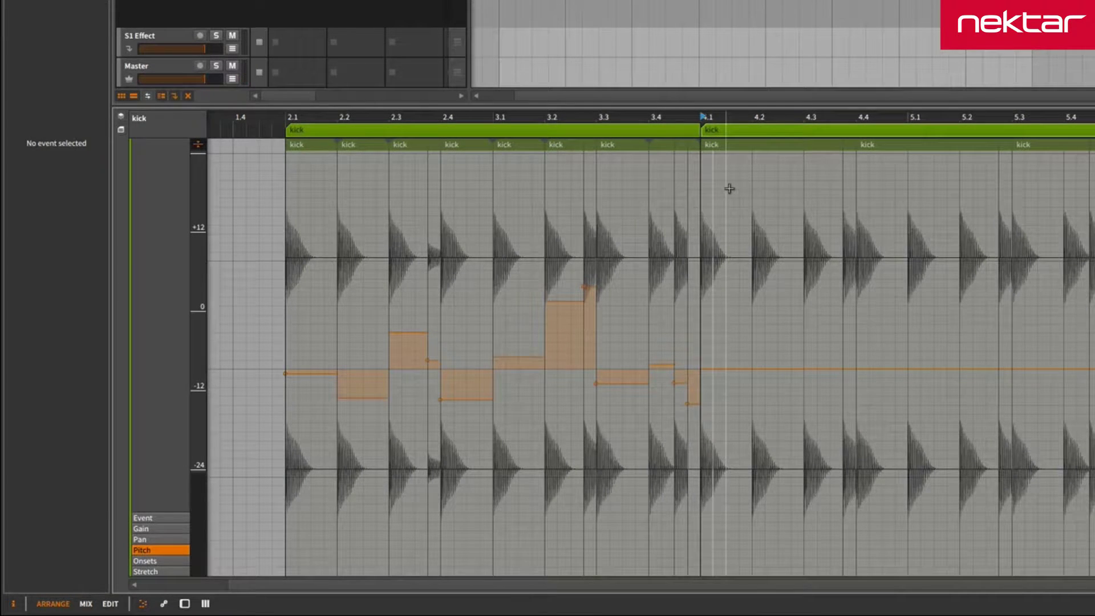
{"action": "left_click", "coordinate": [781, 130]}
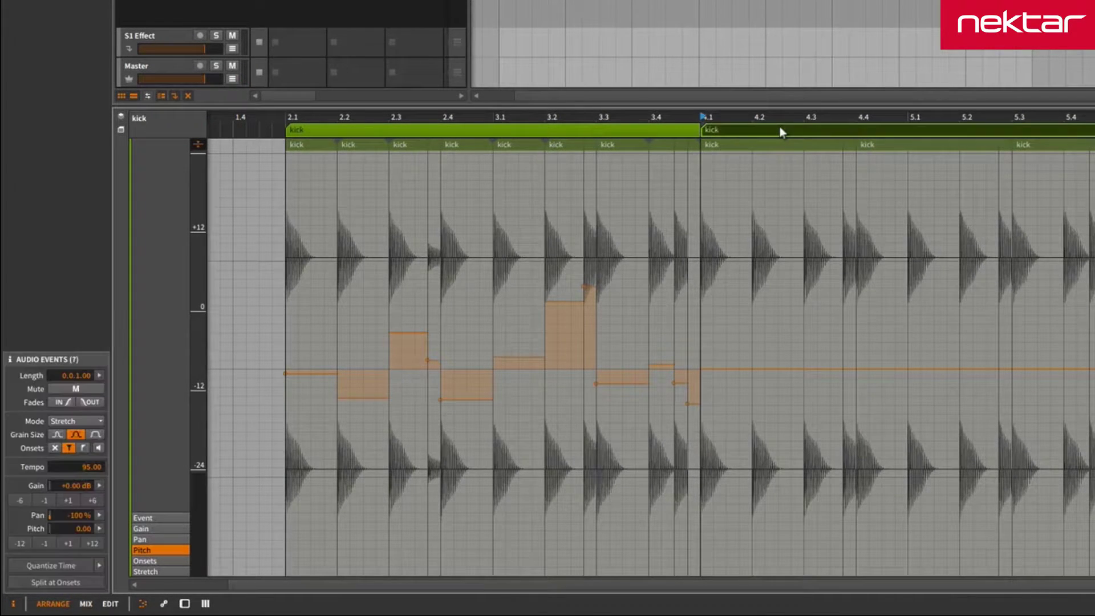
{"action": "left_click", "coordinate": [152, 539]}
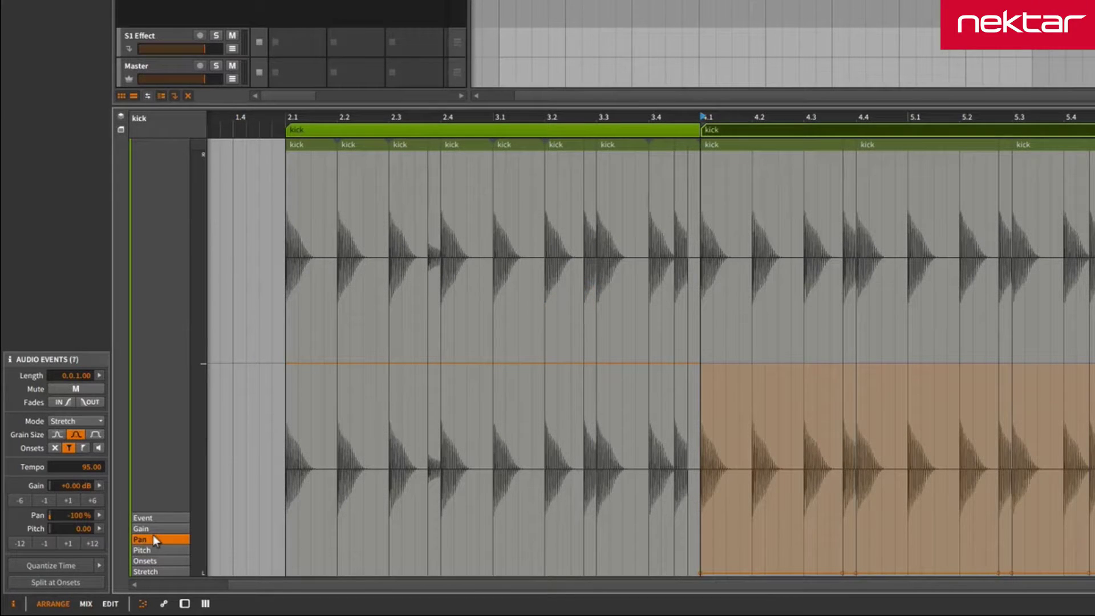
{"action": "left_click", "coordinate": [100, 516]}
{"action": "left_click_drag", "start_coordinate": [257, 529], "coordinate": [257, 422]}
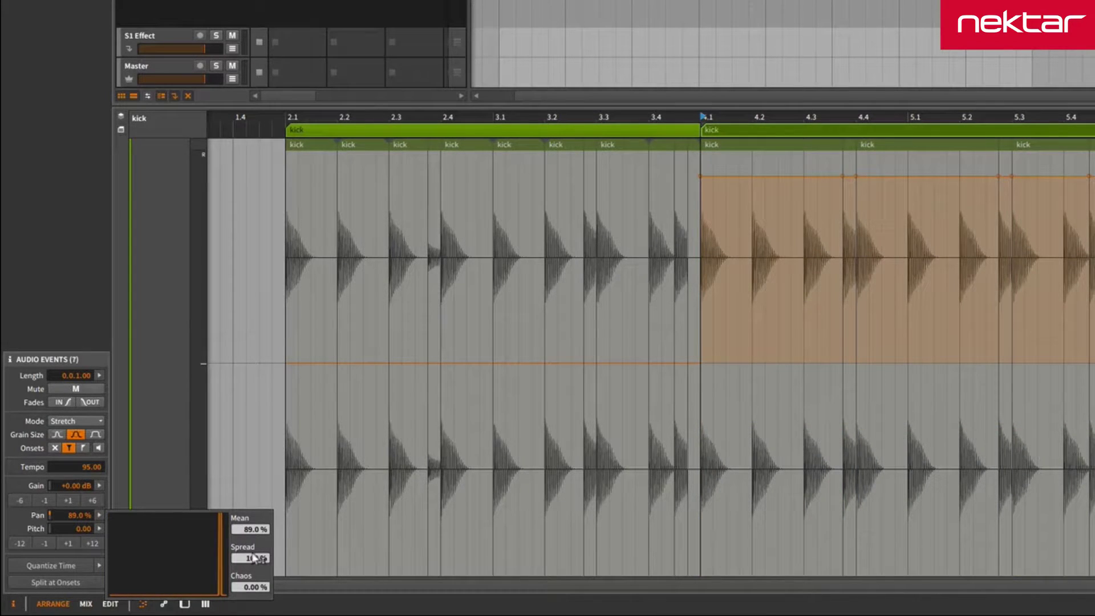
{"action": "left_click_drag", "start_coordinate": [258, 589], "coordinate": [254, 556]}
{"action": "left_click", "coordinate": [581, 381]}
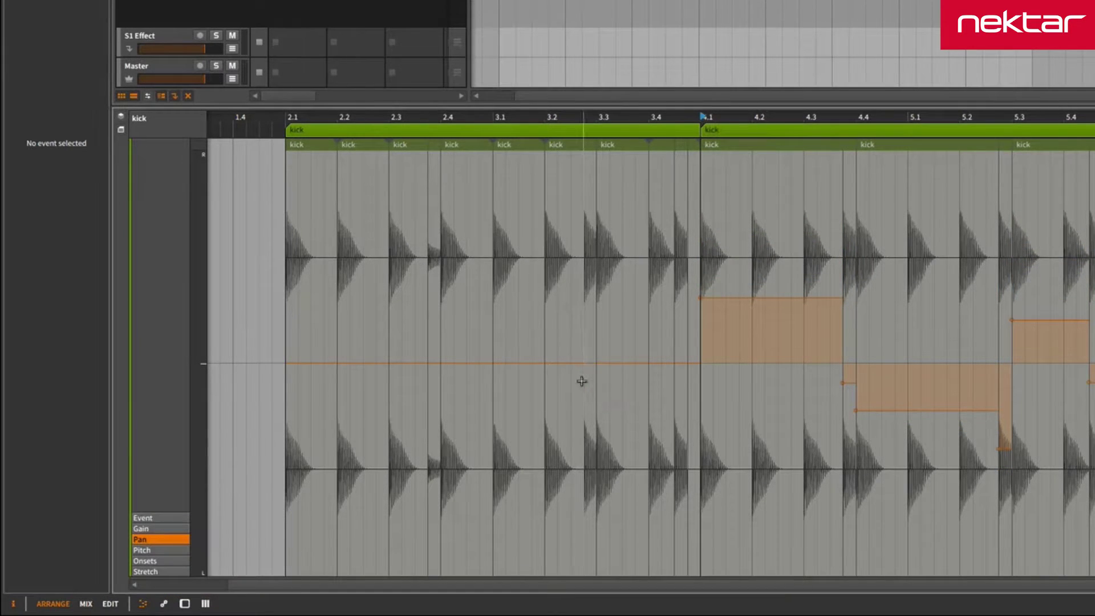
{"action": "left_click", "coordinate": [274, 127]}
{"action": "key", "text": "space"}
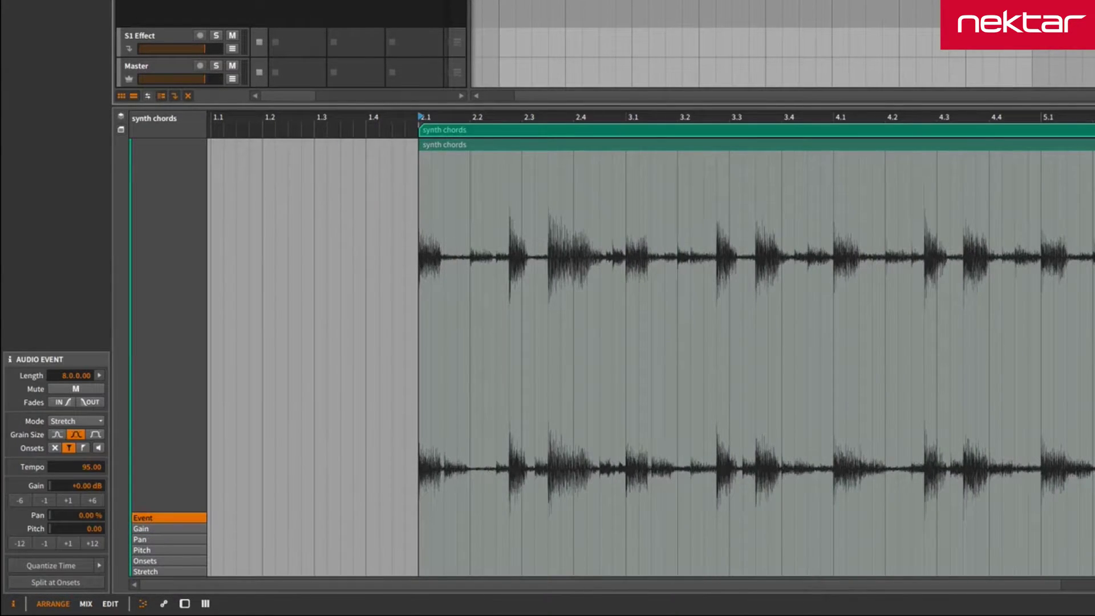
- Split the synth chords clip at its onsets and show its pitch expression
{"action": "left_click", "coordinate": [187, 557]}
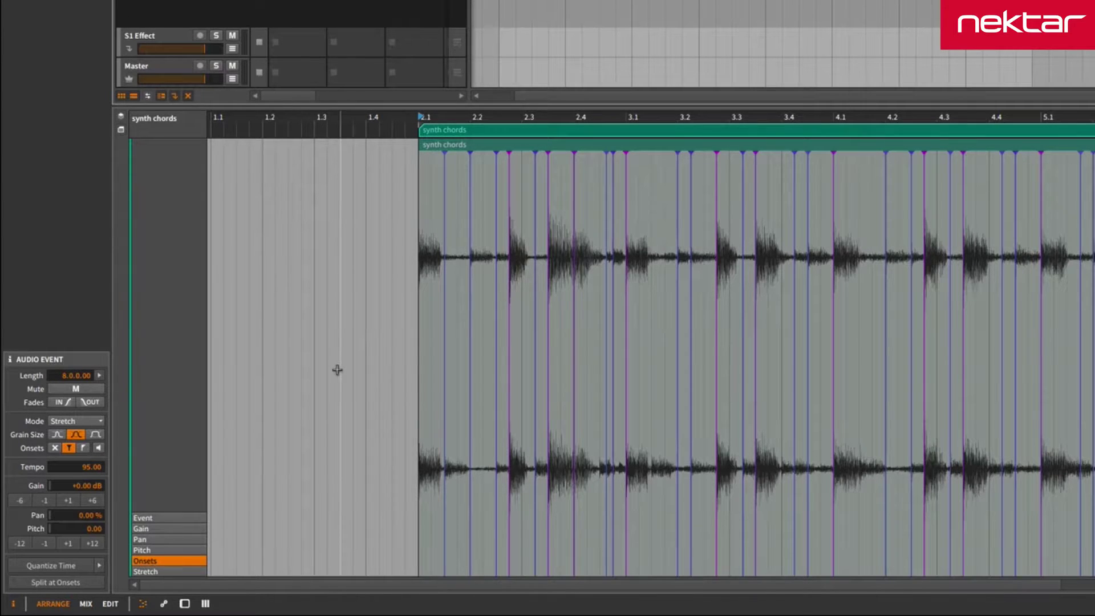
{"action": "left_click", "coordinate": [73, 578]}
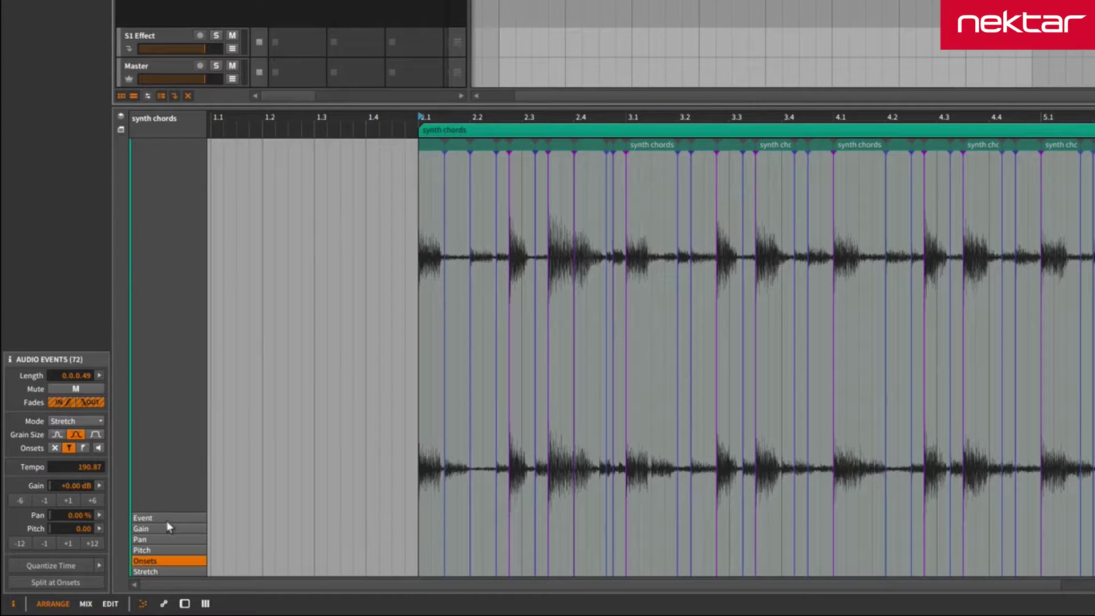
{"action": "left_click", "coordinate": [173, 546]}
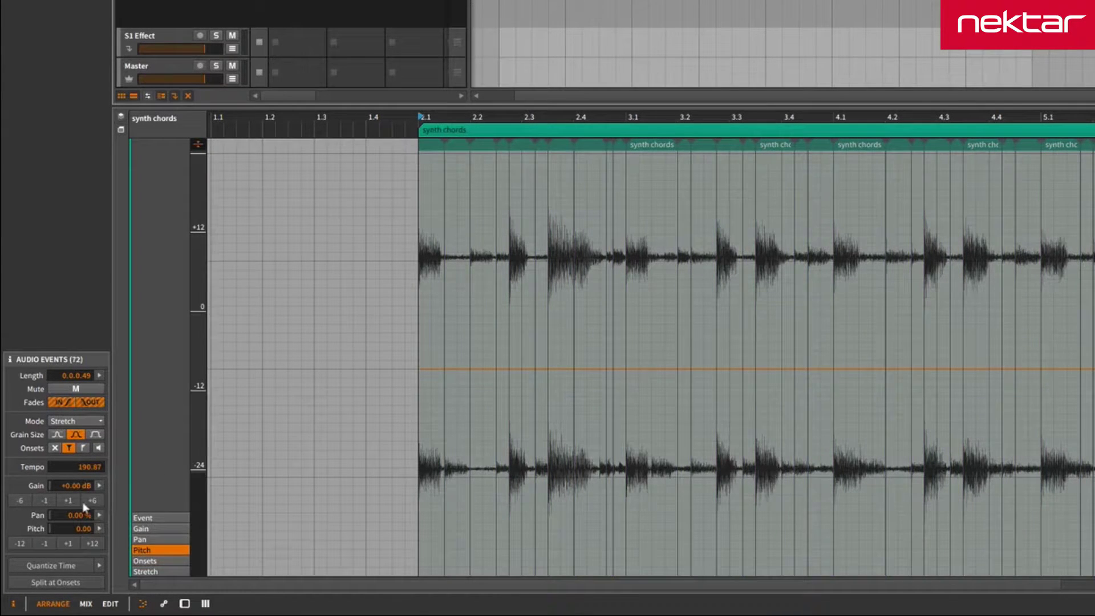
- Raise the mean pitch of the split synth chords events to about 4.4, randomize their pitches with chaos, and play them back
{"action": "left_click", "coordinate": [100, 529]}
{"action": "left_click_drag", "start_coordinate": [255, 541], "coordinate": [253, 486]}
{"action": "left_click_drag", "start_coordinate": [264, 601], "coordinate": [257, 583]}
{"action": "left_click_drag", "start_coordinate": [249, 600], "coordinate": [250, 587]}
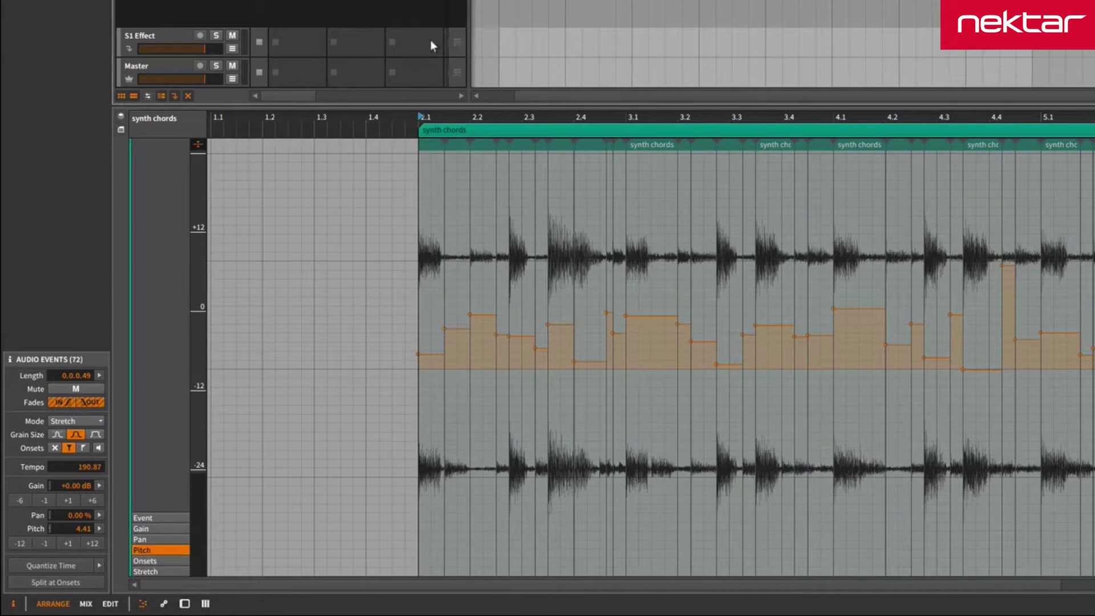
{"action": "key", "text": "space"}
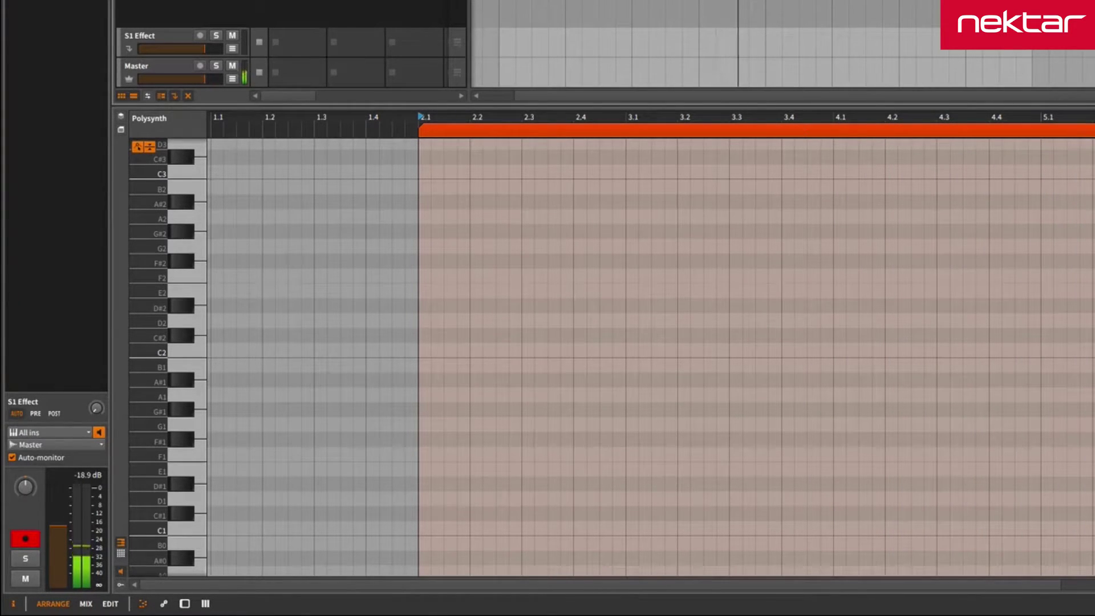
- Stop playback and quantize the start times of all Polysynth notes to a custom straight 1/16 grid at 100%
{"action": "key", "text": "space"}
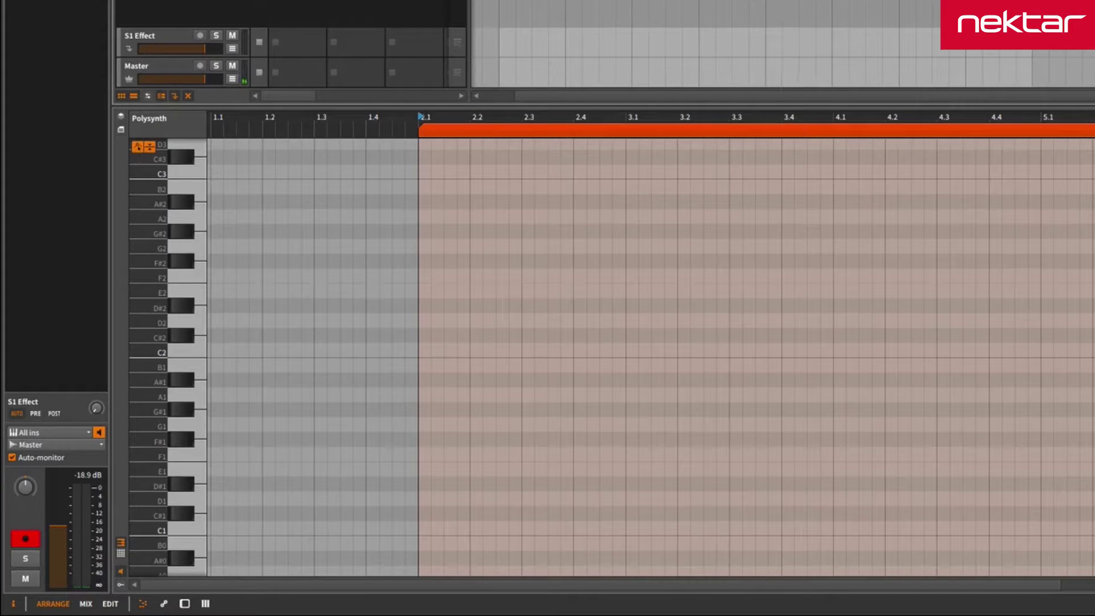
{"action": "key", "text": "ctrl+a"}
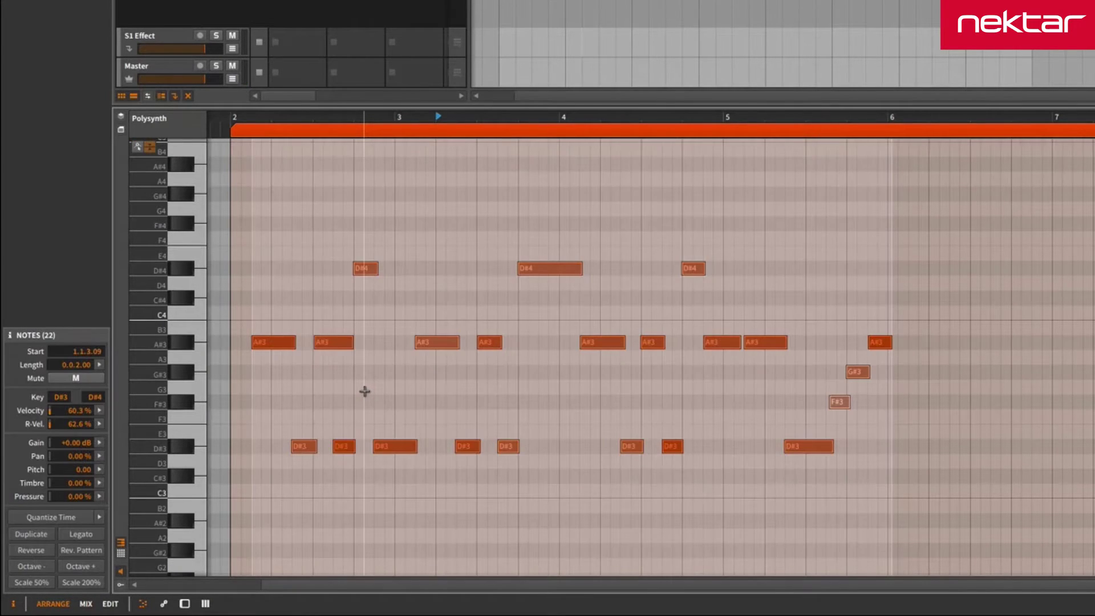
{"action": "left_click", "coordinate": [97, 515]}
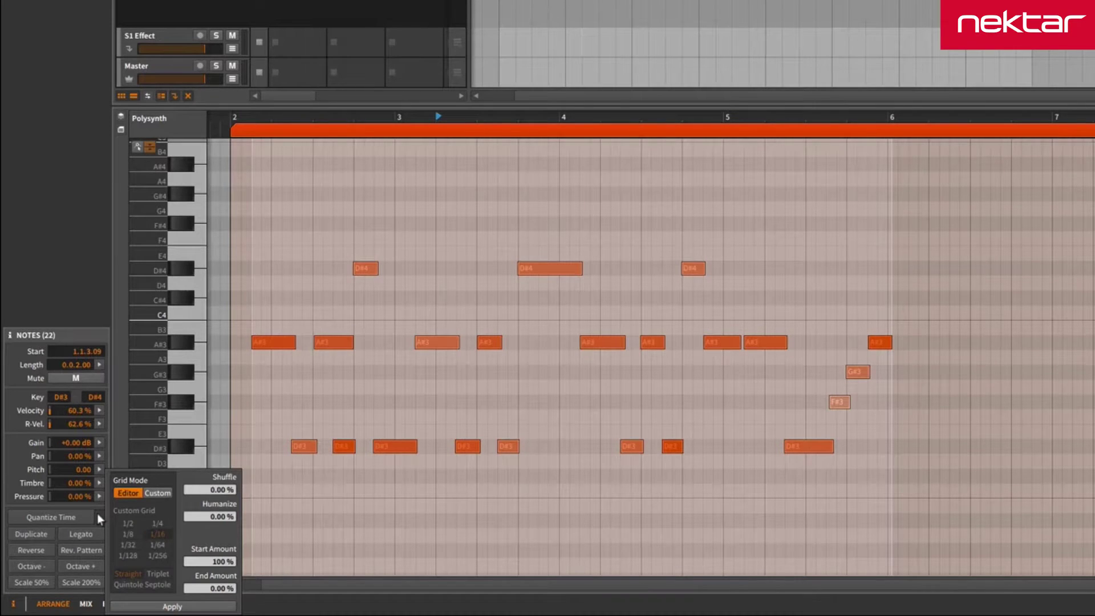
{"action": "left_click", "coordinate": [158, 493]}
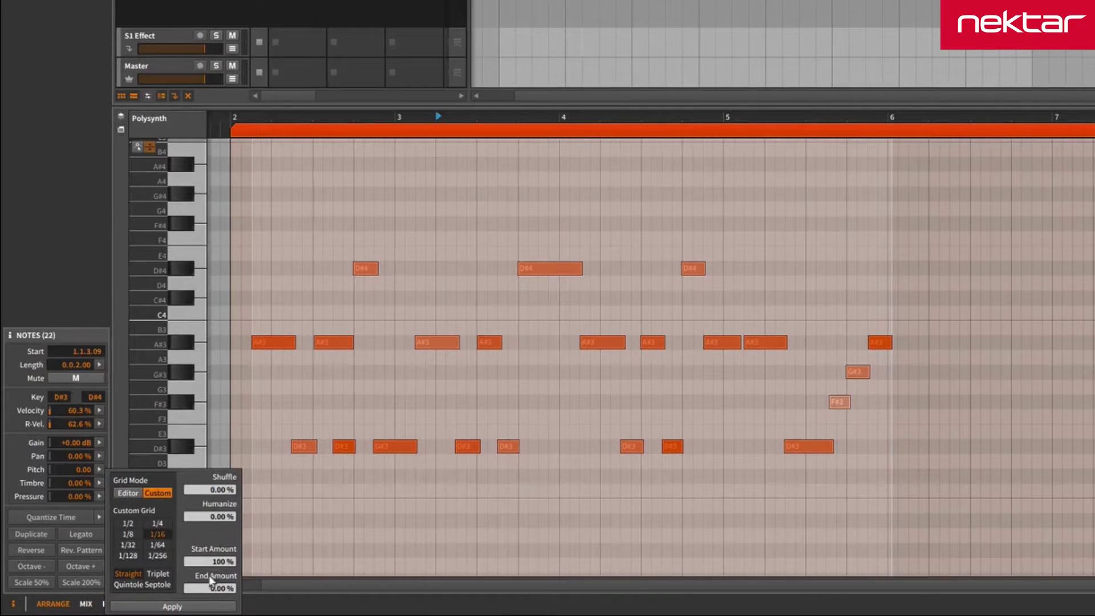
{"action": "left_click", "coordinate": [200, 606]}
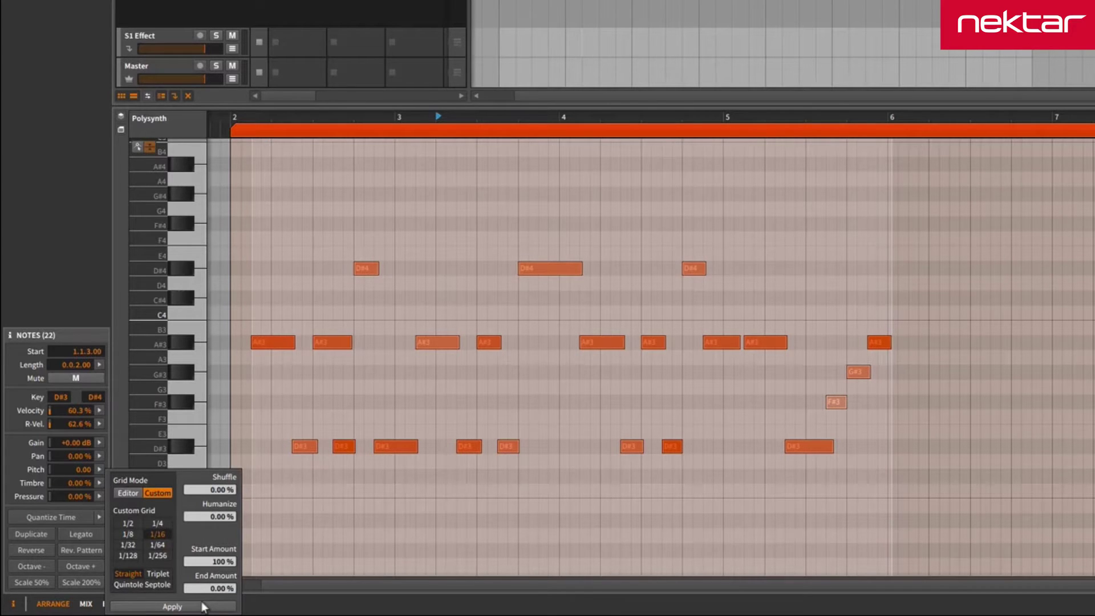
{"action": "left_click", "coordinate": [405, 498]}
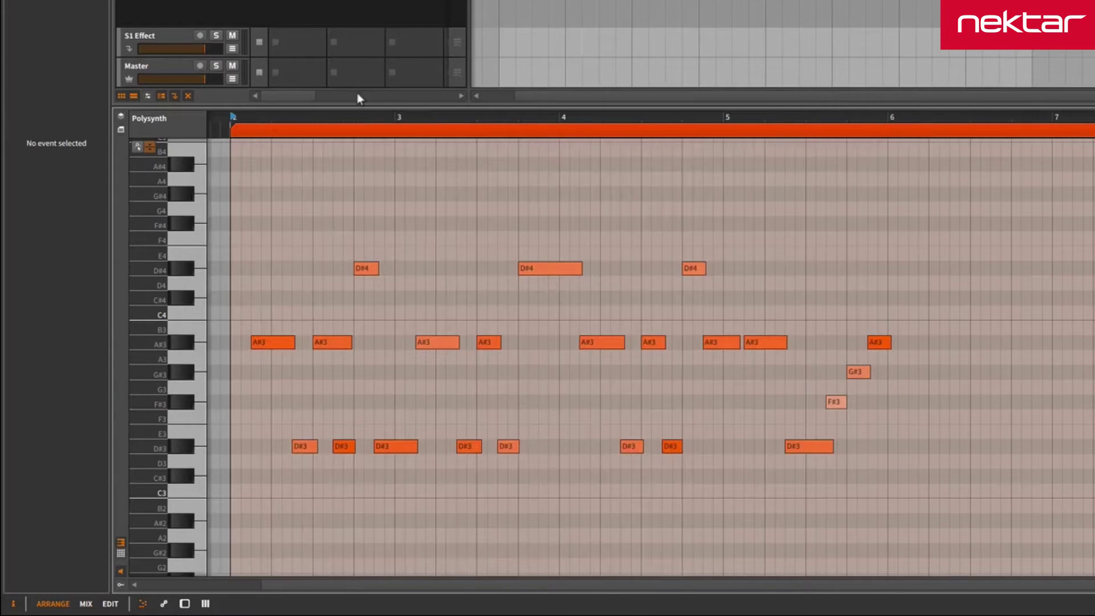
- Select the Polysynth clip and show the velocity expression lane below its notes
{"action": "left_click", "coordinate": [377, 129]}
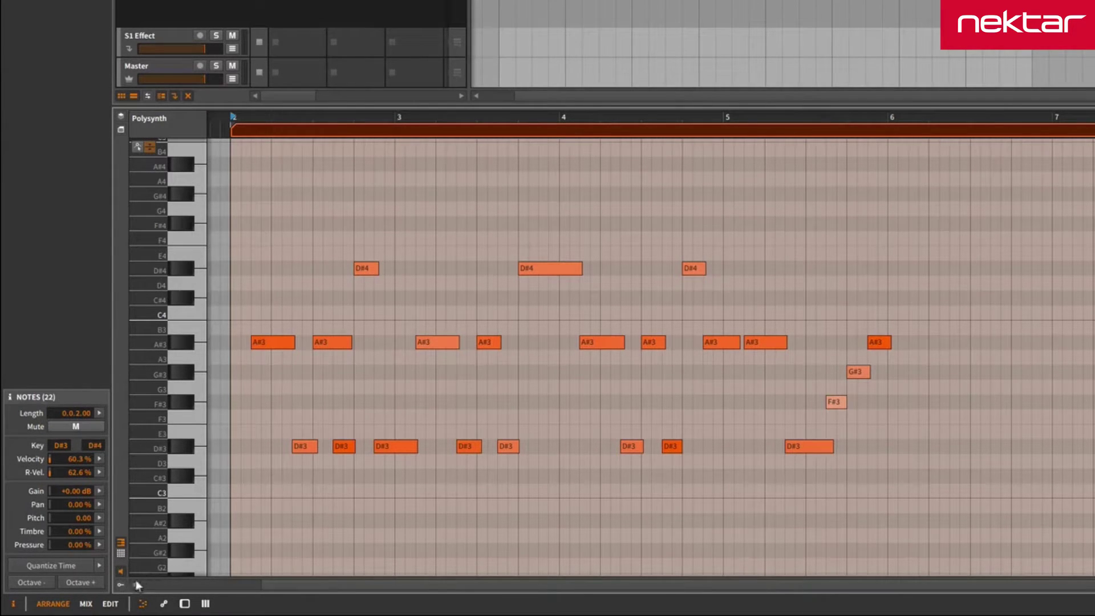
{"action": "left_click", "coordinate": [120, 585]}
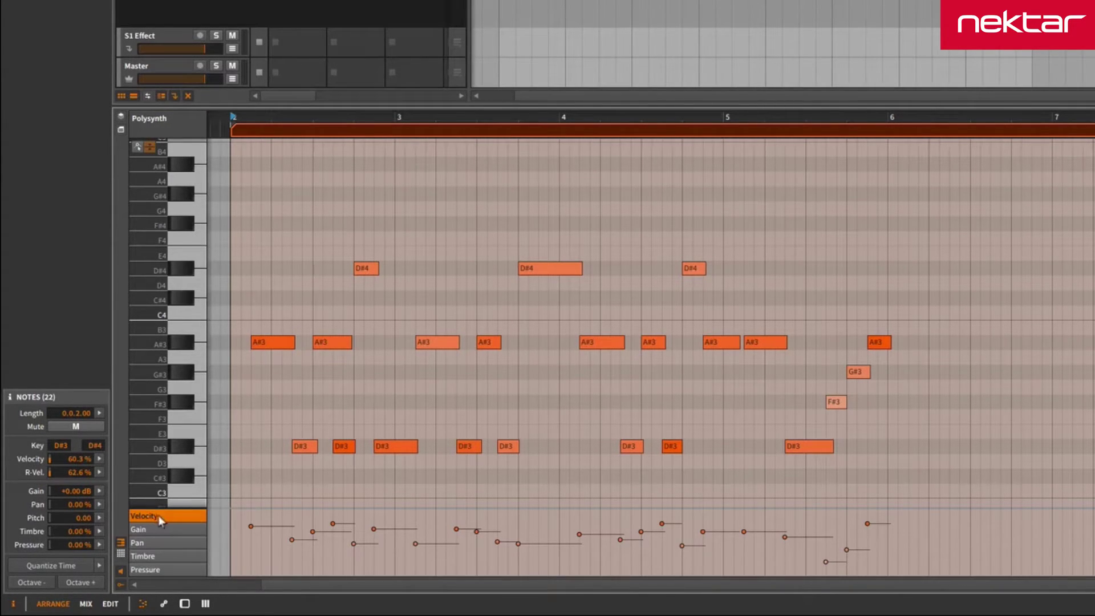
- Play the Polysynth notes, open their velocity histogram, and sweep the mean velocity up to 100% and down to 0%
{"action": "key", "text": "space"}
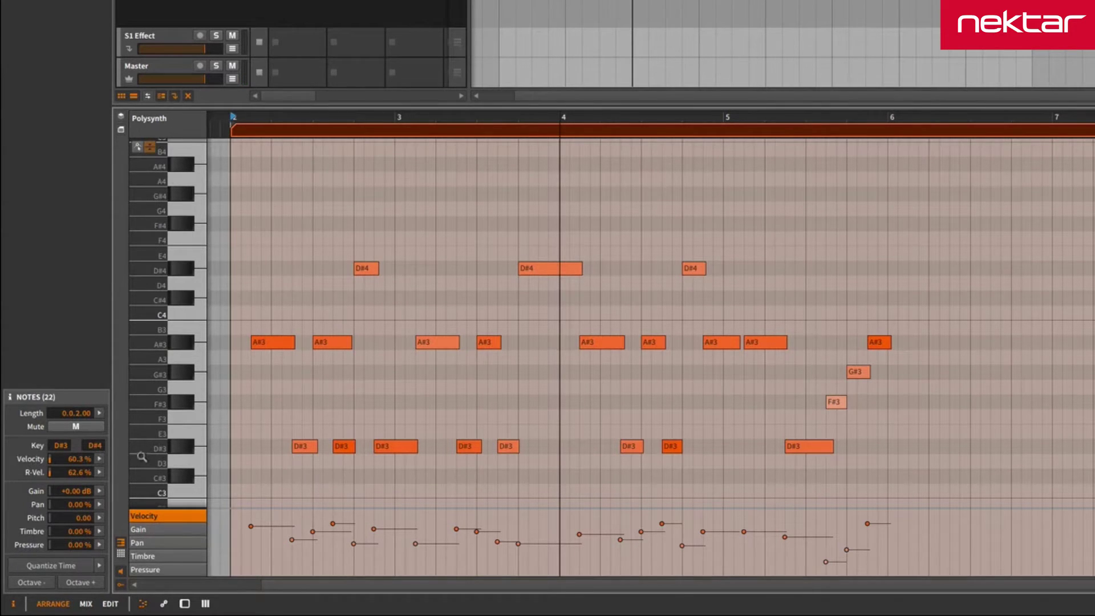
{"action": "left_click", "coordinate": [101, 458]}
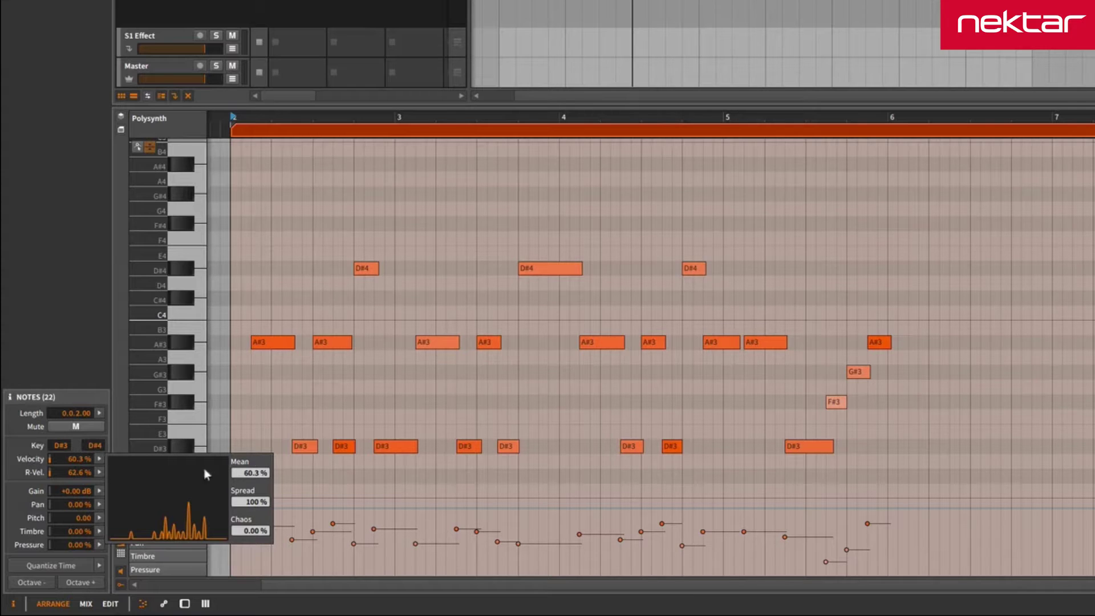
{"action": "left_click_drag", "start_coordinate": [249, 474], "coordinate": [249, 422]}
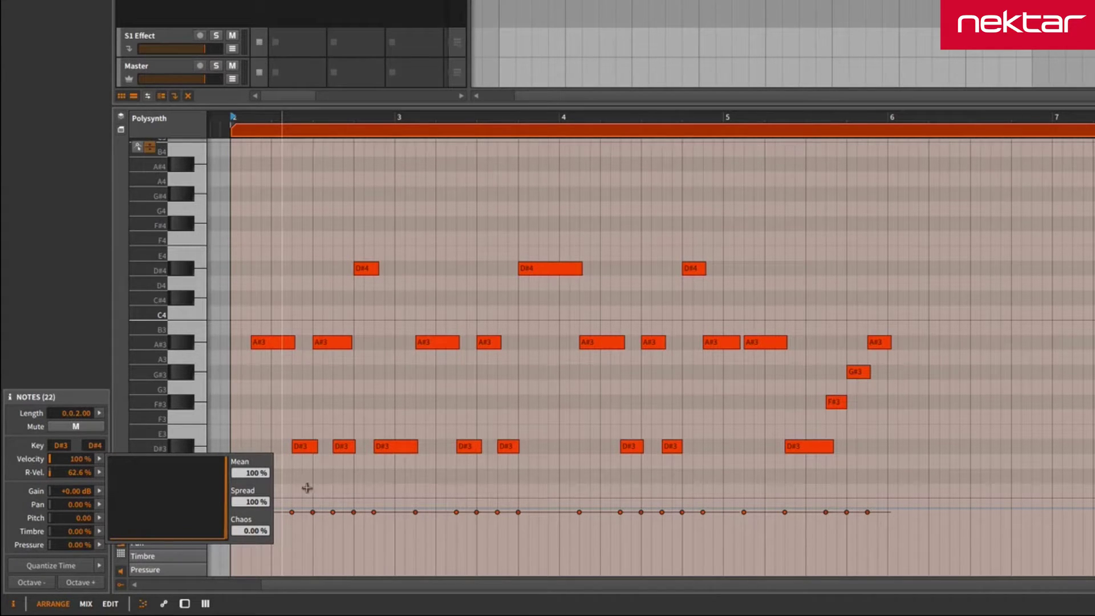
{"action": "left_click_drag", "start_coordinate": [259, 474], "coordinate": [259, 583]}
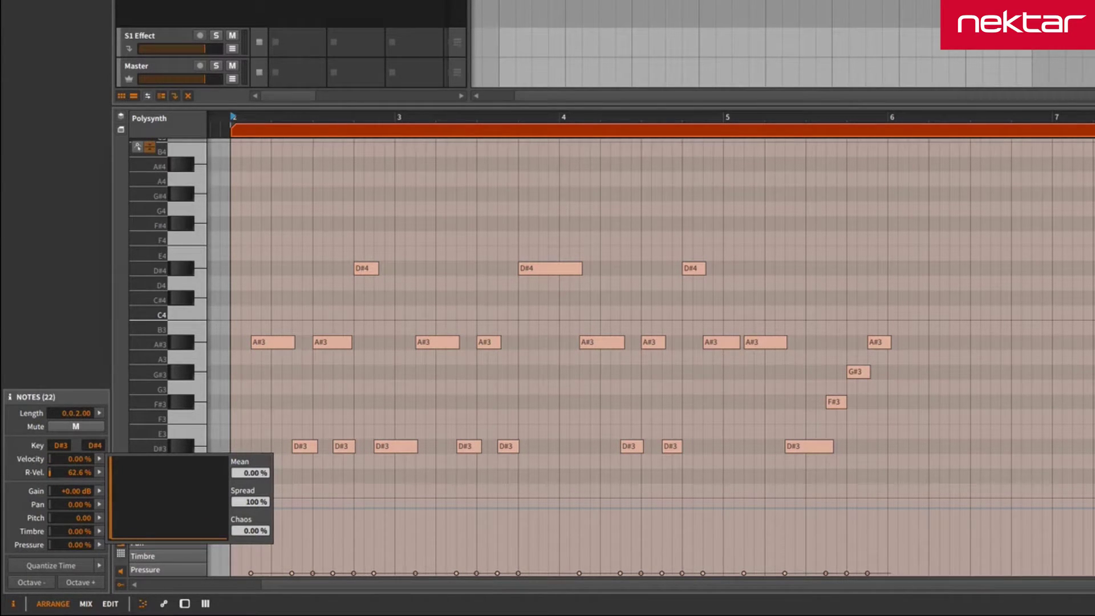
- Set the notes' mean velocity to about 68.8% at 100% spread, randomize the velocities with chaos, and play them back
{"action": "left_click_drag", "start_coordinate": [259, 583], "coordinate": [250, 442]}
{"action": "left_click_drag", "start_coordinate": [256, 503], "coordinate": [256, 605]}
{"action": "double_click", "coordinate": [255, 502]}
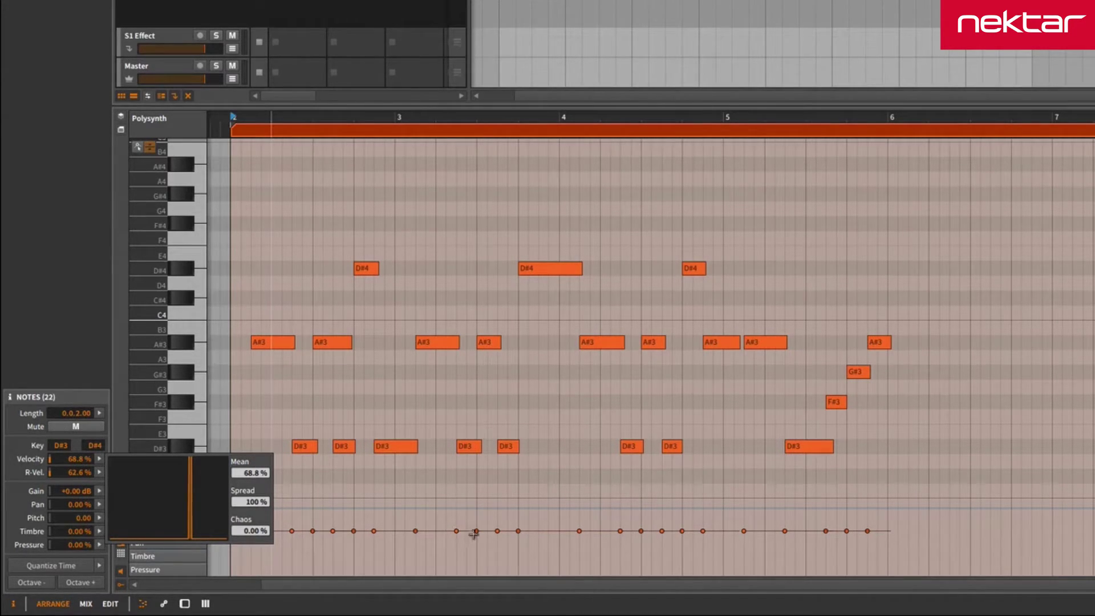
{"action": "left_click_drag", "start_coordinate": [249, 530], "coordinate": [250, 494]}
{"action": "key", "text": "space"}
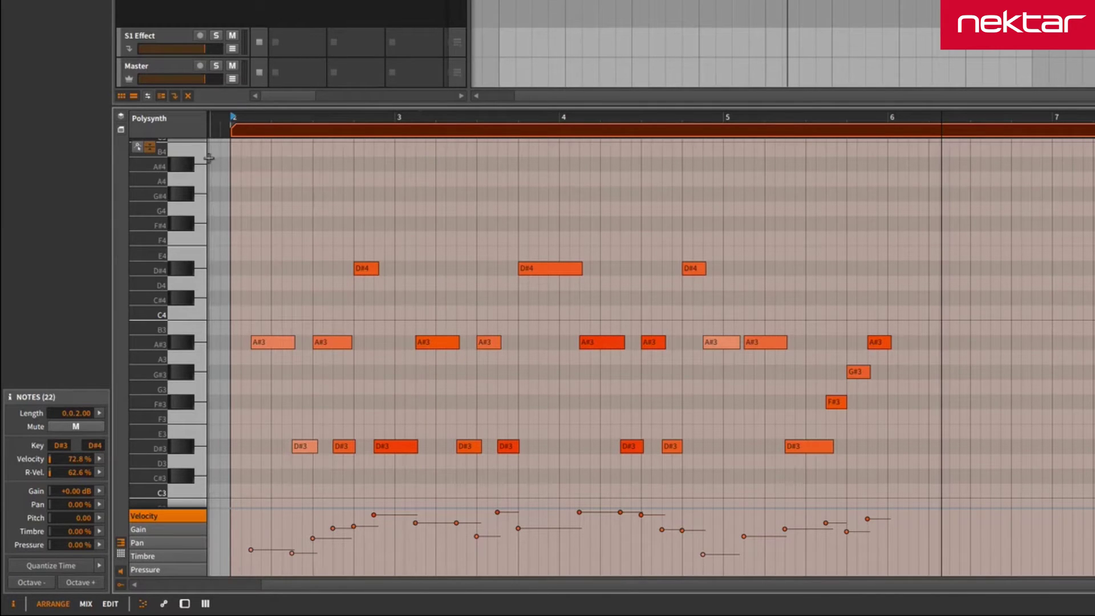
- Show the pitch expression on the notes, bend the D#4 note at 3.4 up to 3.00 near its end, and play it back
{"action": "left_click", "coordinate": [135, 148]}
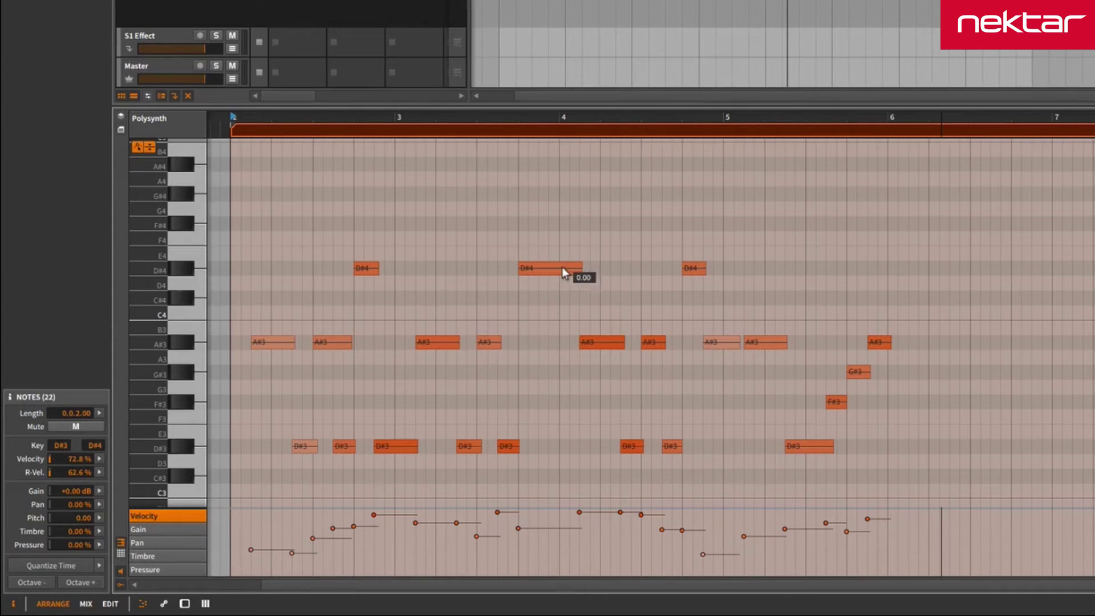
{"action": "left_click_drag", "start_coordinate": [520, 116], "coordinate": [604, 211]}
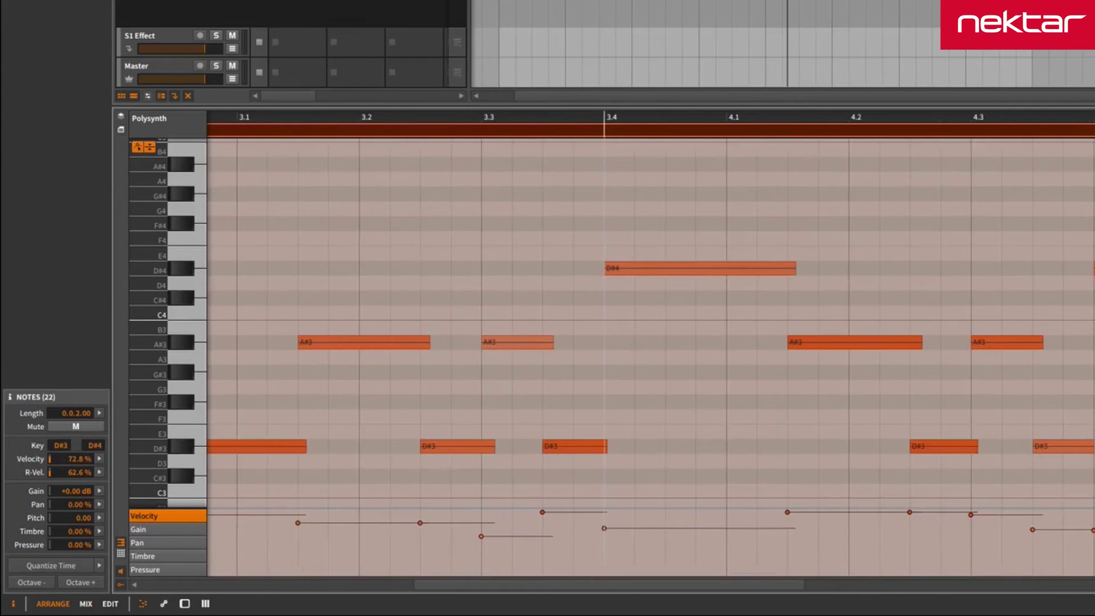
{"action": "left_click", "coordinate": [665, 268]}
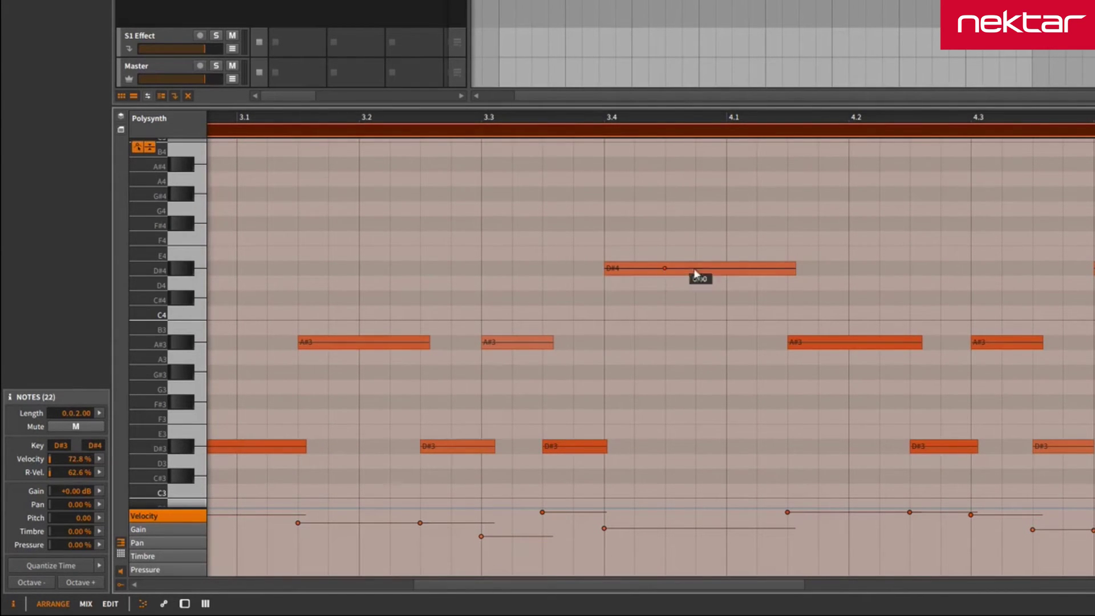
{"action": "left_click", "coordinate": [755, 268]}
{"action": "left_click_drag", "start_coordinate": [755, 268], "coordinate": [787, 223]}
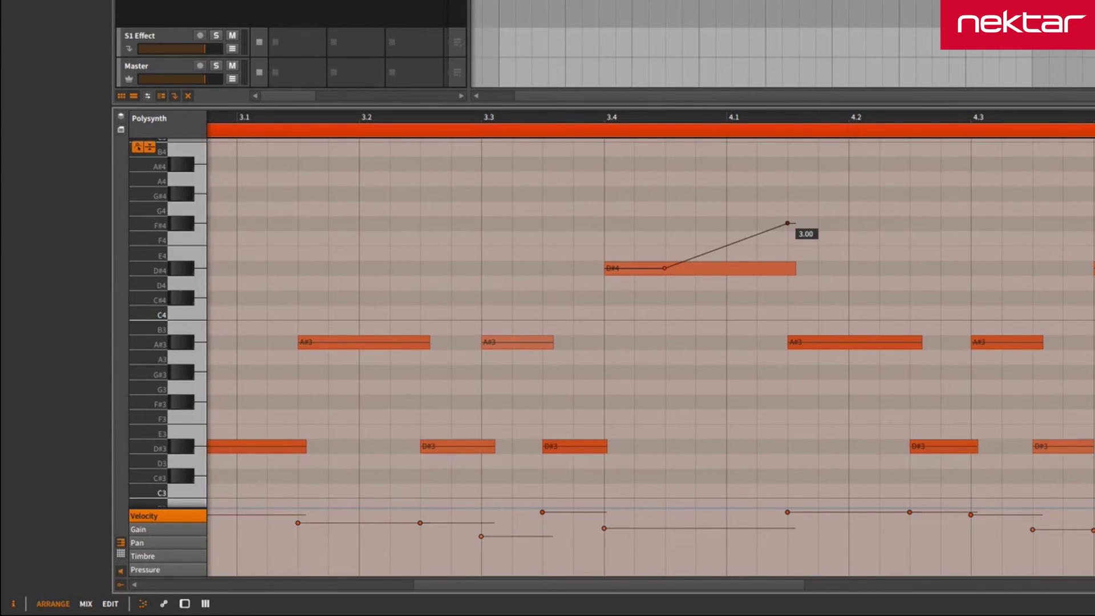
{"action": "left_click", "coordinate": [609, 325]}
{"action": "key", "text": "space"}
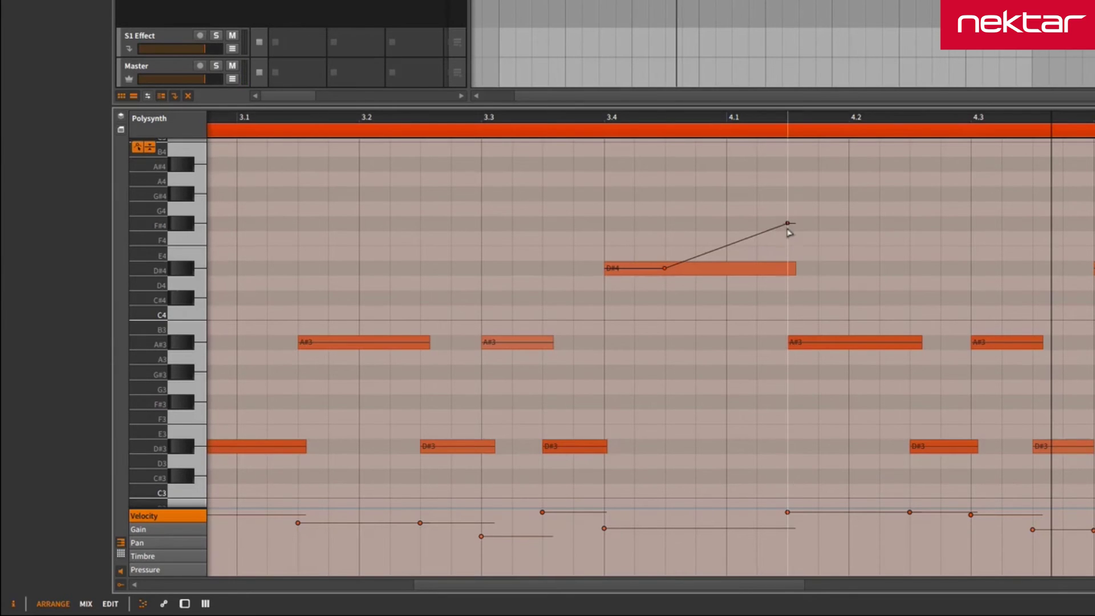
- Lower the end of the D#4 note's bend to G#3, delay its start point, and bend the following A#3 note down to G3
{"action": "left_click_drag", "start_coordinate": [787, 224], "coordinate": [788, 372]}
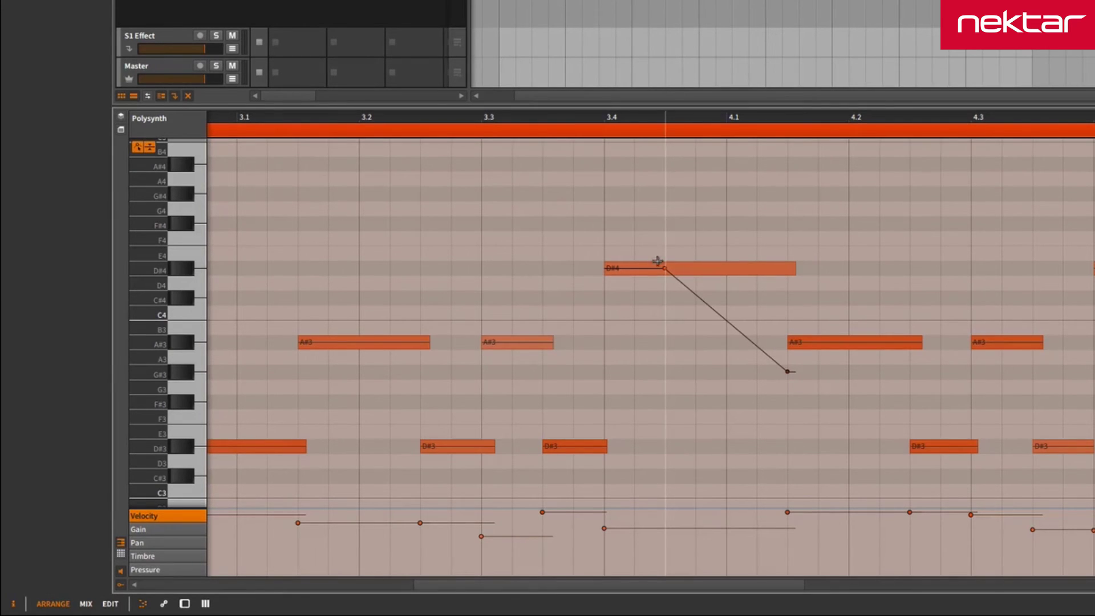
{"action": "left_click_drag", "start_coordinate": [681, 271], "coordinate": [712, 271]}
{"action": "key", "text": "space"}
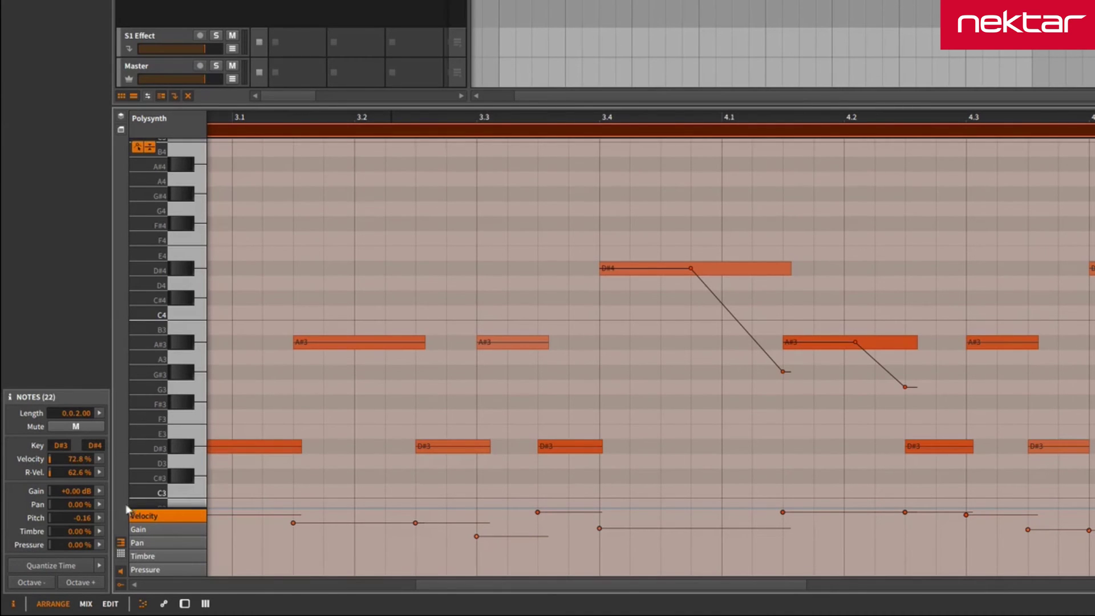
- Raise the mean pitch expression of all notes to about 1.60 in the pitch histogram and randomize their pitches with chaos
{"action": "left_click", "coordinate": [99, 518]}
{"action": "left_click_drag", "start_coordinate": [252, 532], "coordinate": [252, 502]}
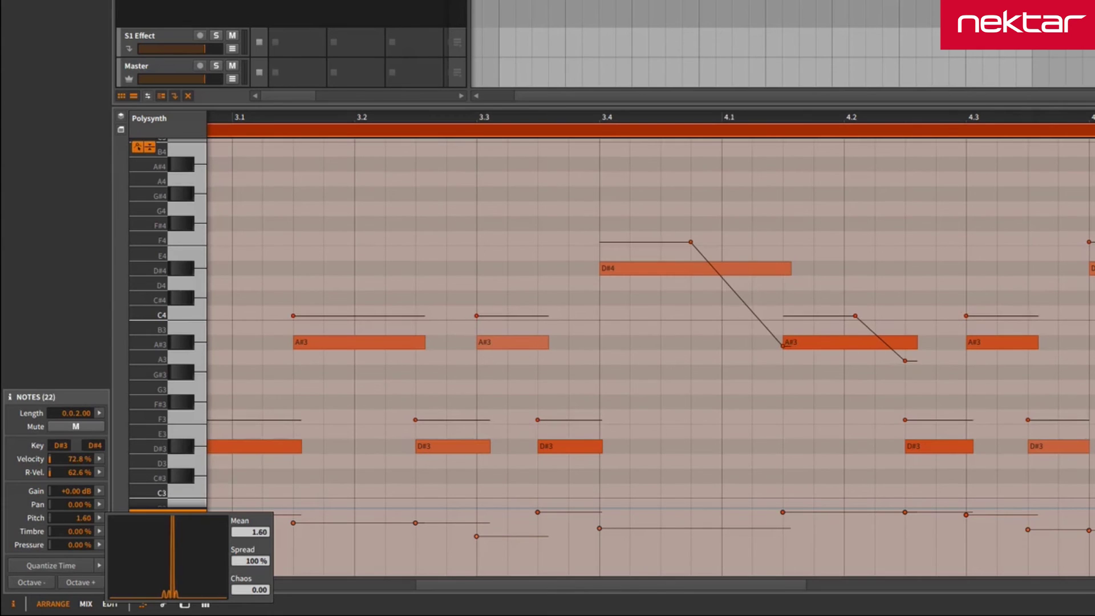
{"action": "left_click_drag", "start_coordinate": [260, 589], "coordinate": [256, 532]}
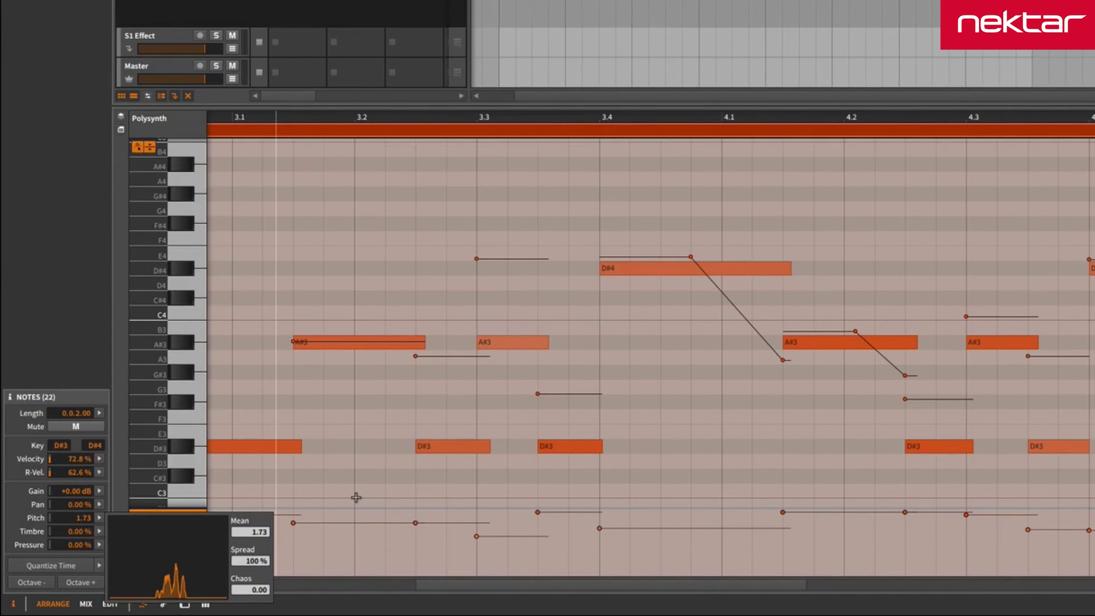